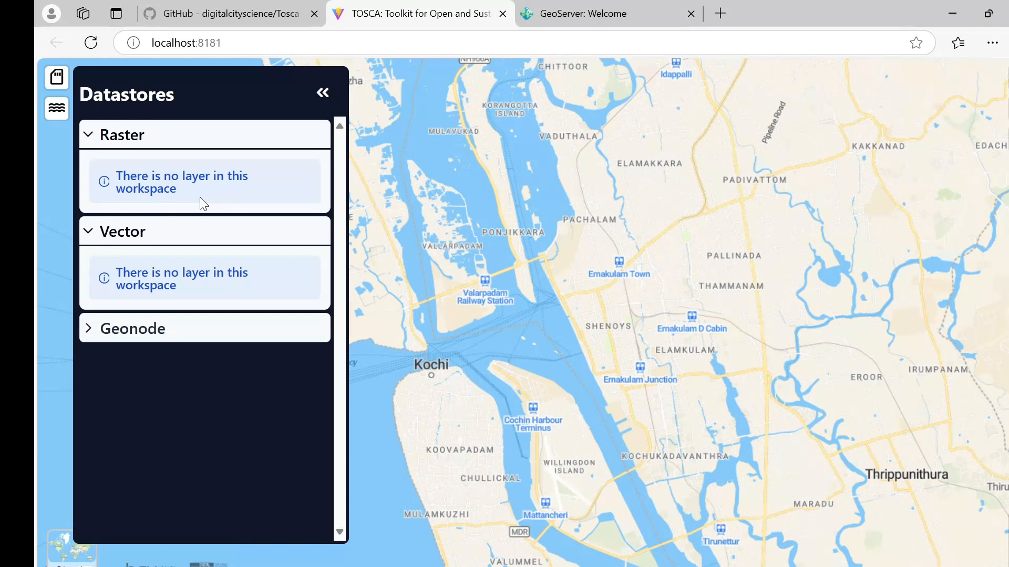
Step: Confirm the Geonode datastore has no layers, then bring up the GeoServer welcome page
click(207, 336)
click(185, 339)
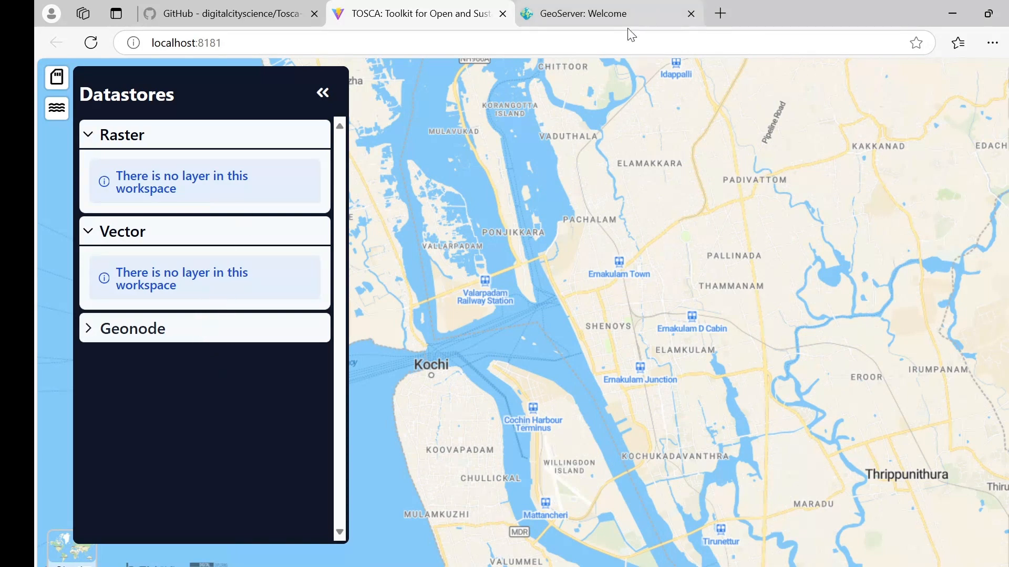
click(598, 20)
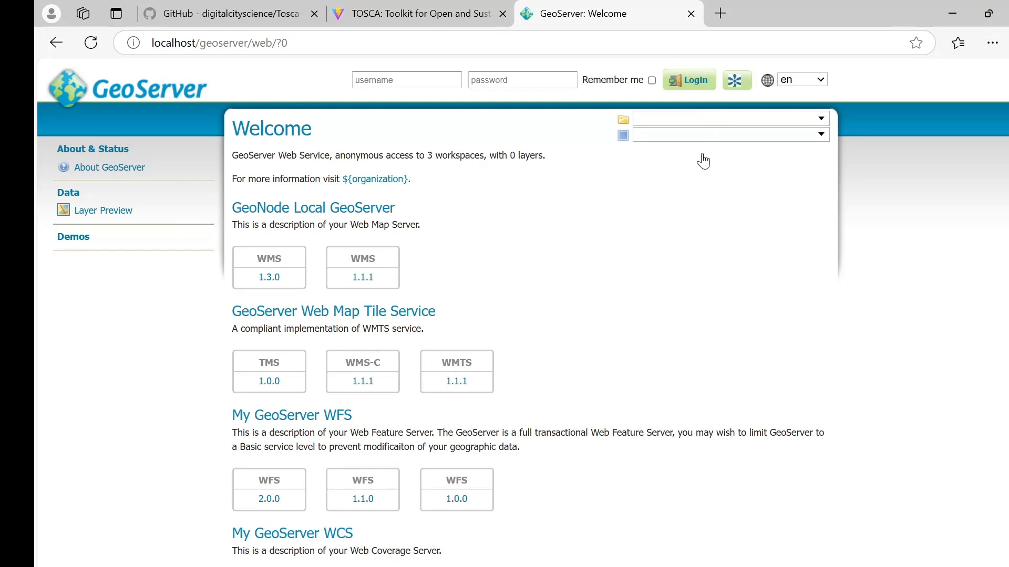
Step: Log in to GeoServer as admin with the account password, declining to save it
click(419, 80)
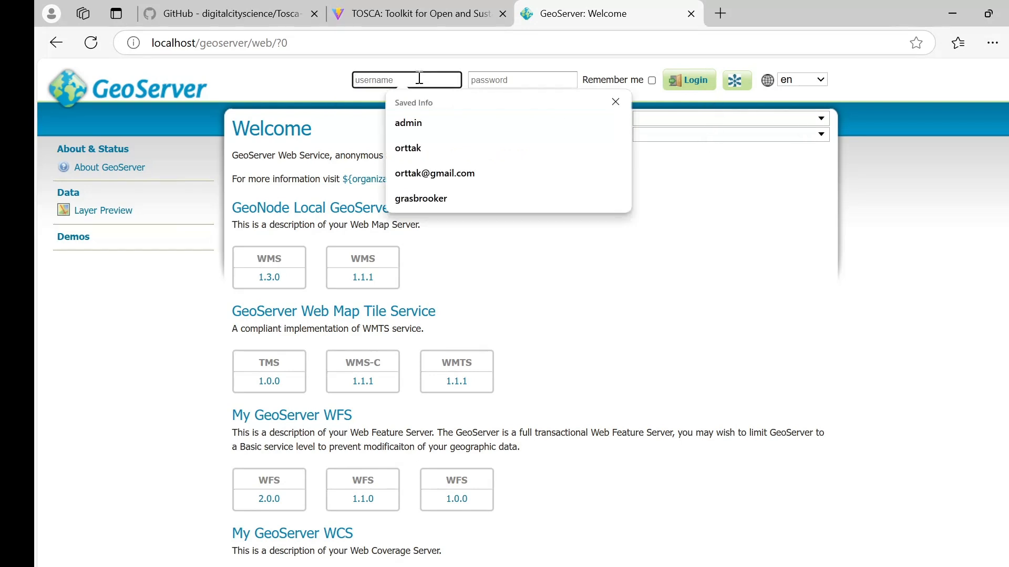
text(admin)
key(Tab)
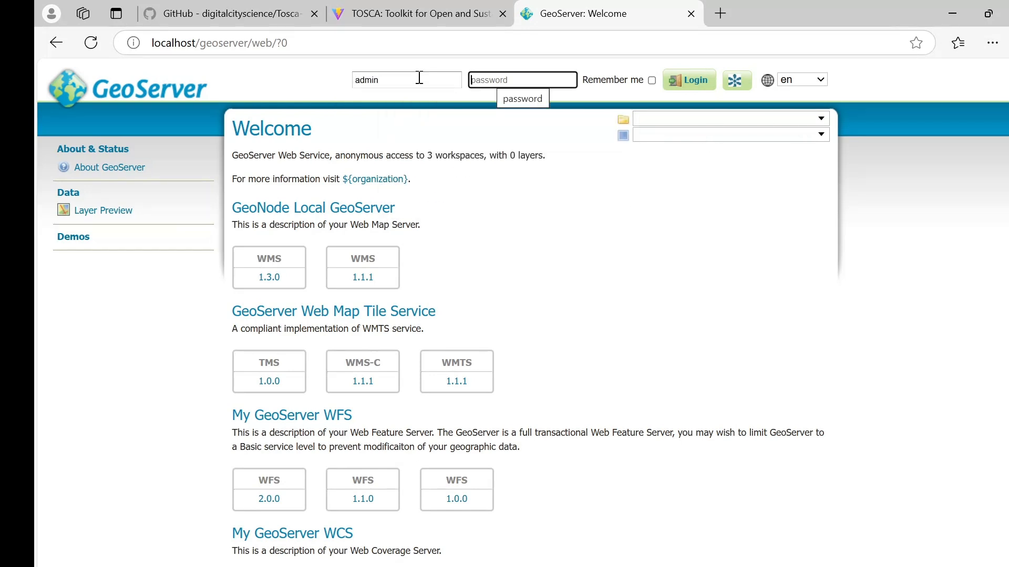
text(ge)
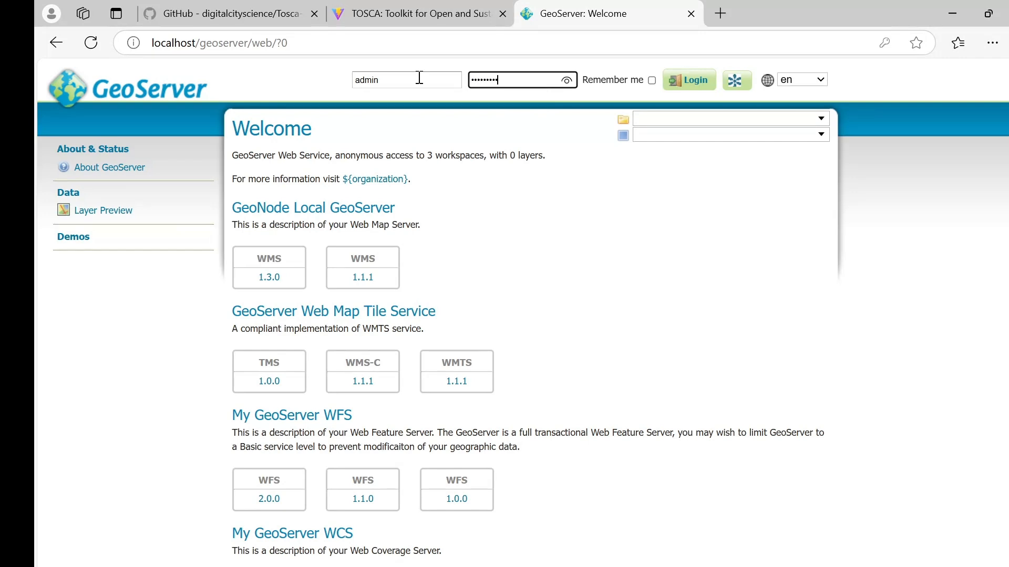
text(oserver)
click(686, 84)
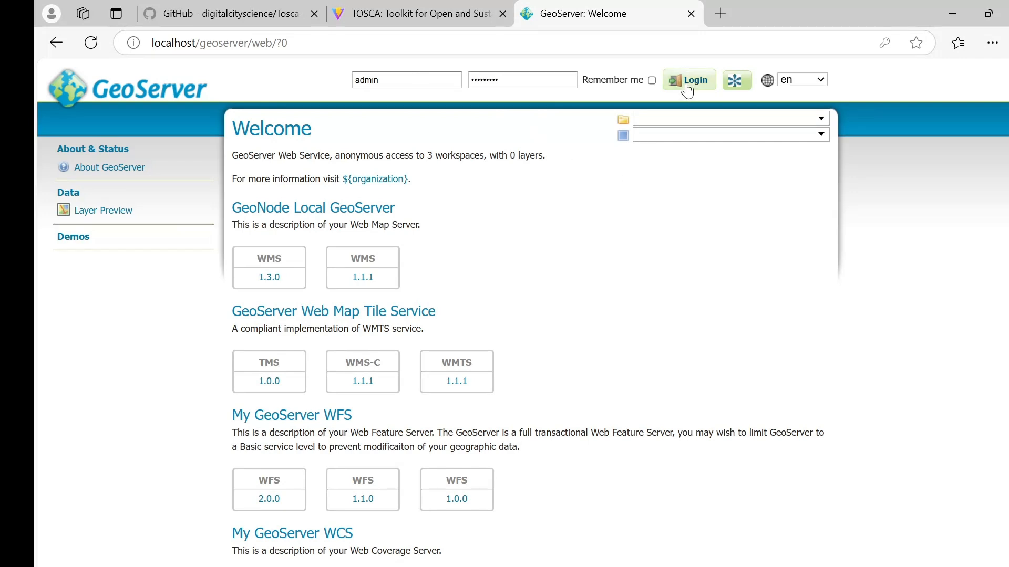
click(841, 245)
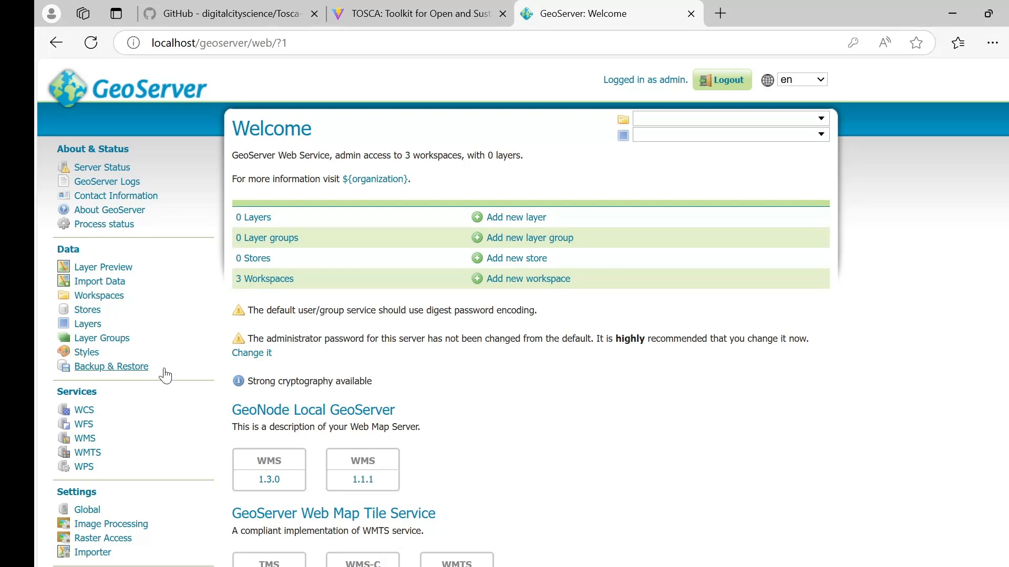
Step: Save a new GeoFence data rule with default wildcard allow-all settings, then open Workspaces
scroll(144, 347, down, 3)
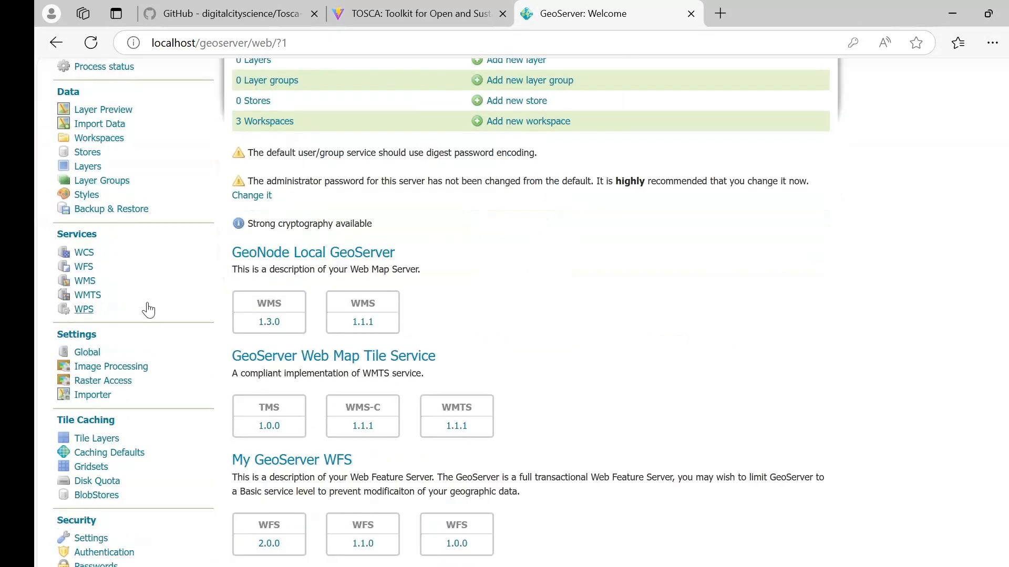
scroll(103, 179, down, 6)
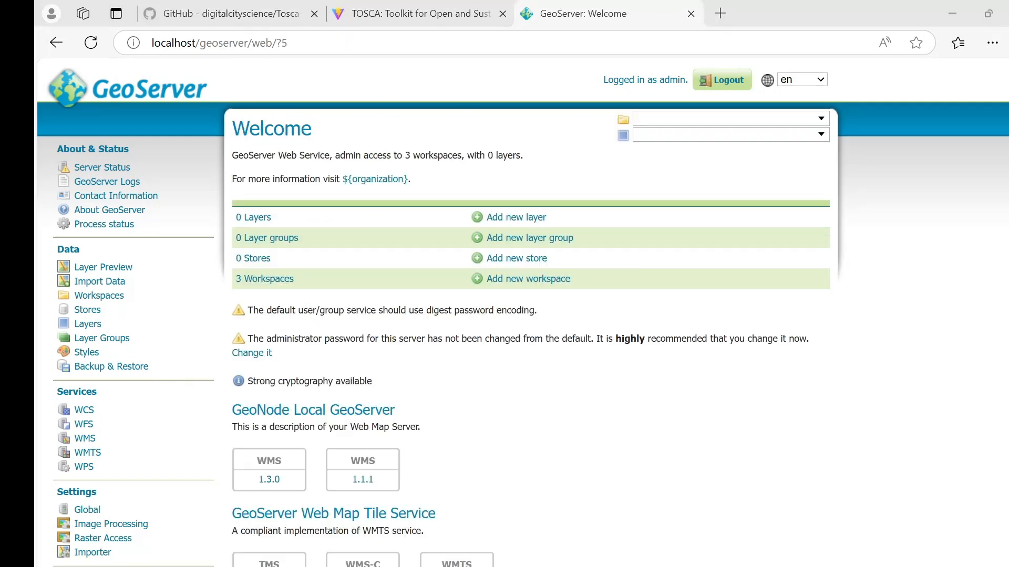
scroll(105, 312, down, 9)
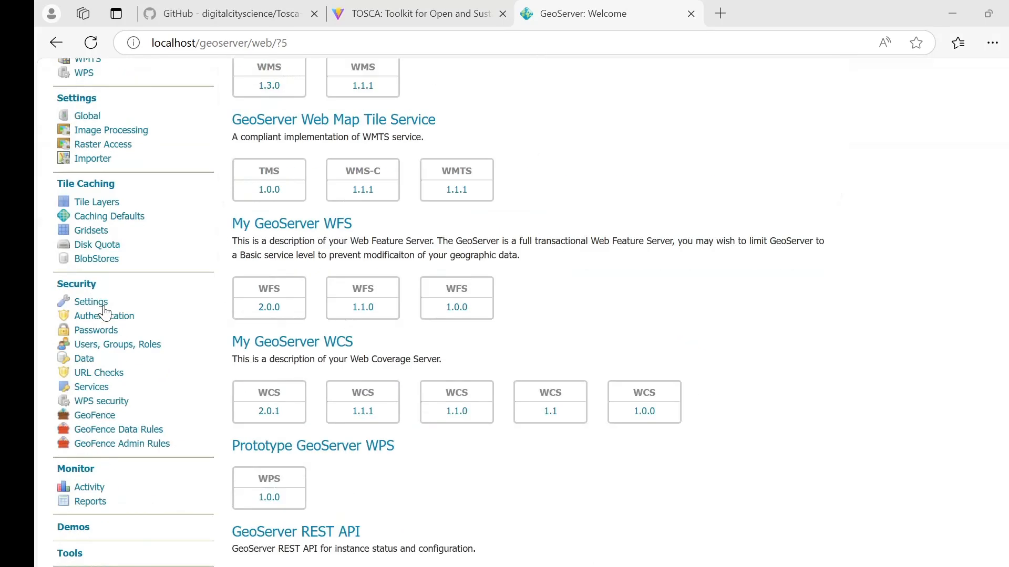
click(100, 427)
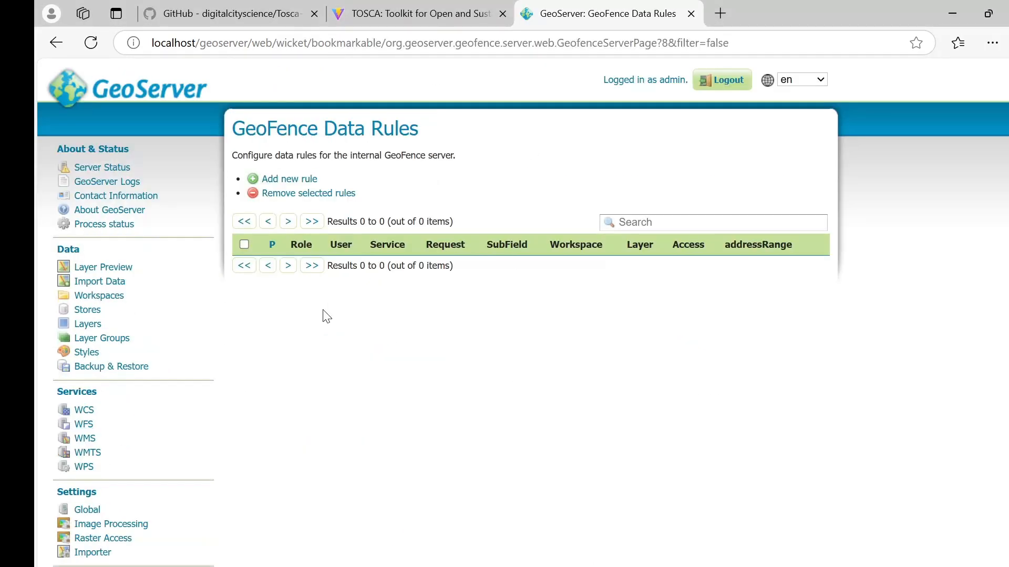
click(295, 178)
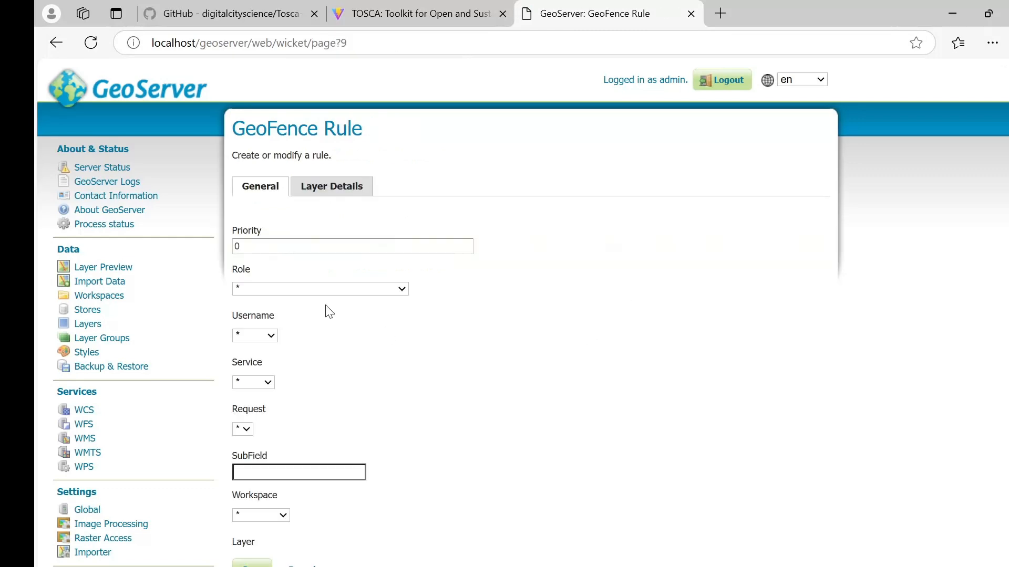
scroll(329, 312, down, 5)
click(252, 482)
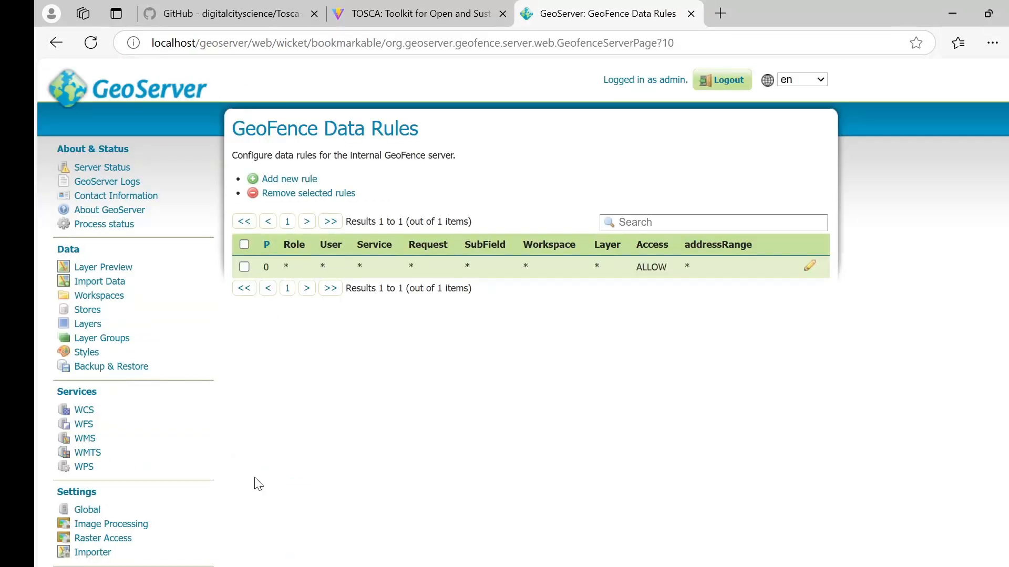
click(120, 301)
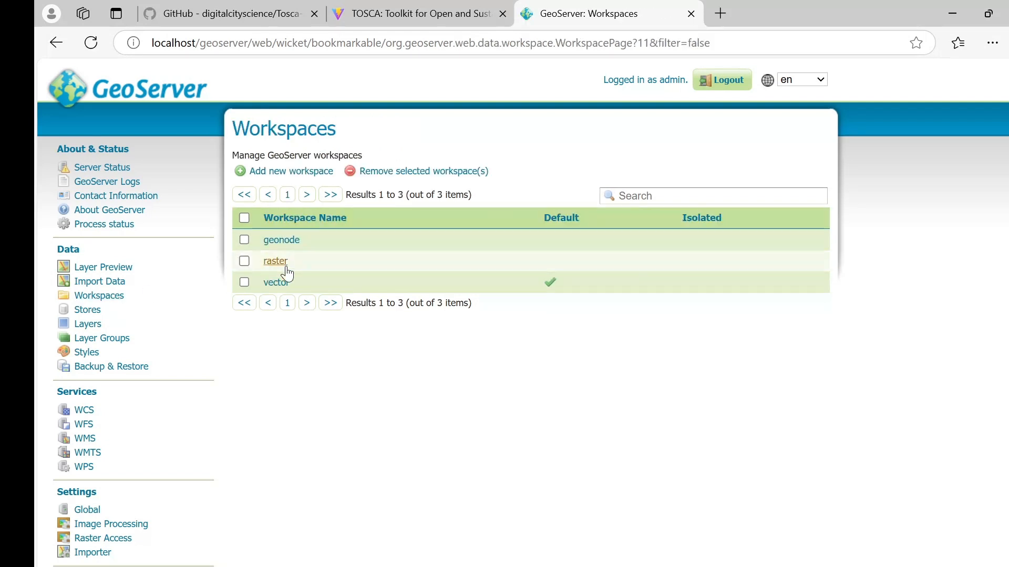
Step: Create workspace POIs with namespace URI POIs, then open the Stores page
click(321, 173)
click(311, 248)
text(POIs)
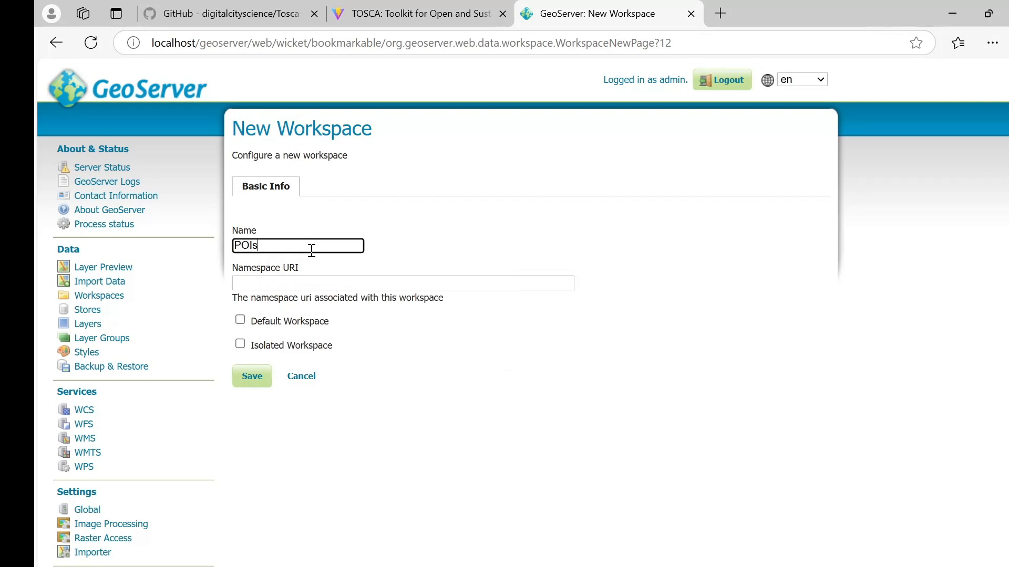
key(ctrl+a)
key(ctrl+c)
click(314, 283)
key(ctrl+v)
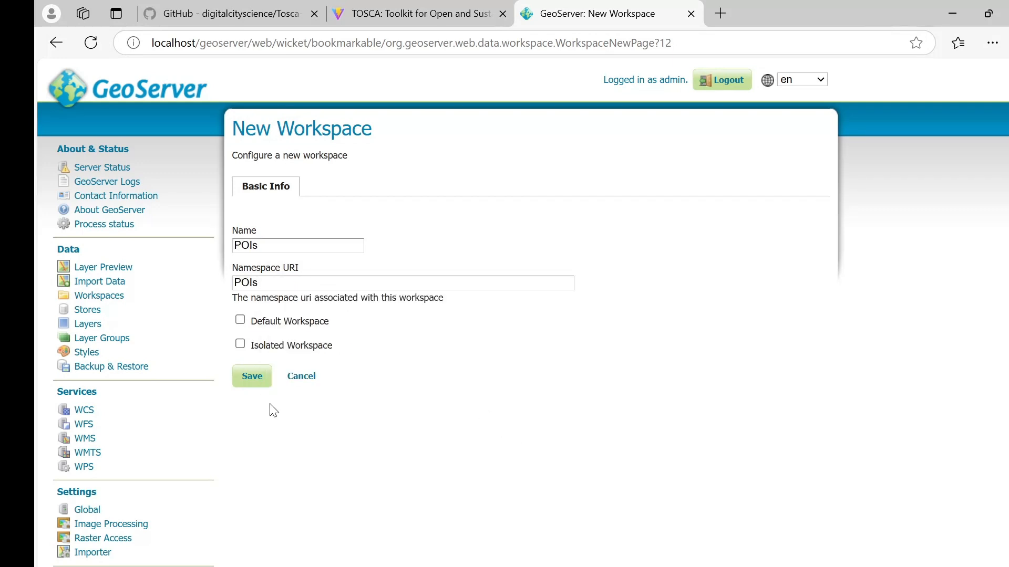
click(253, 385)
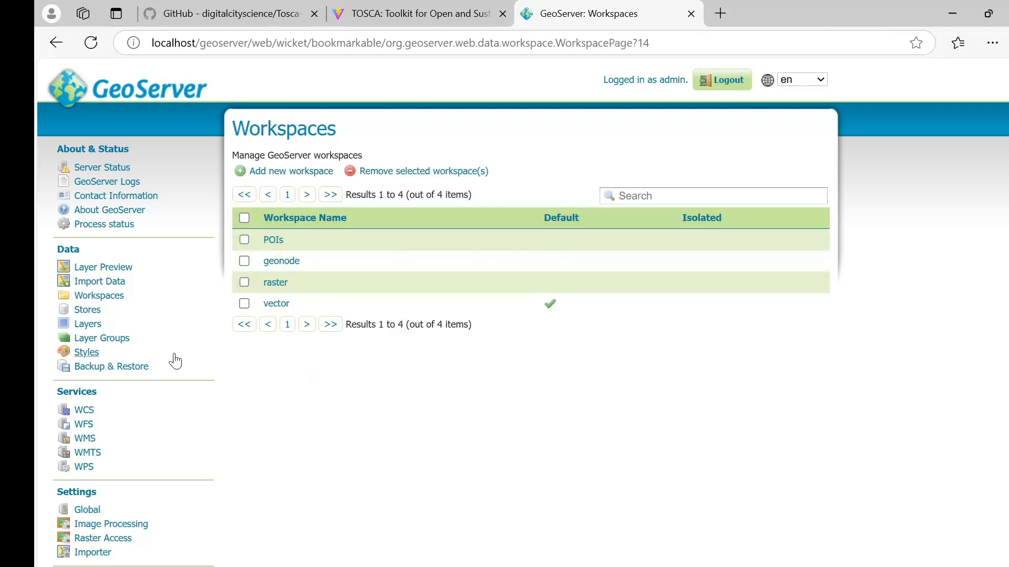
click(85, 313)
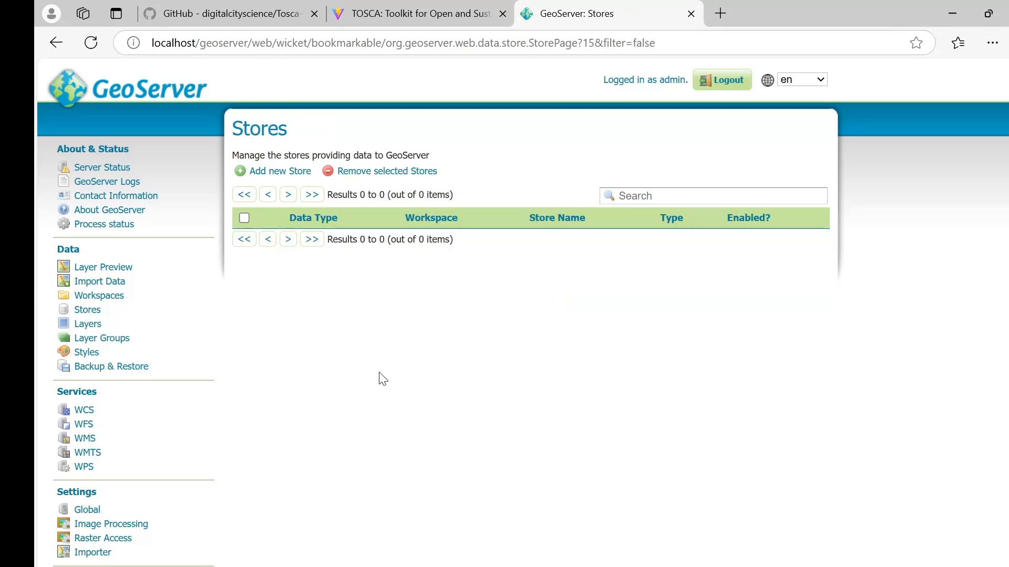
Step: Start a new shapefile store in the POIs workspace
click(284, 171)
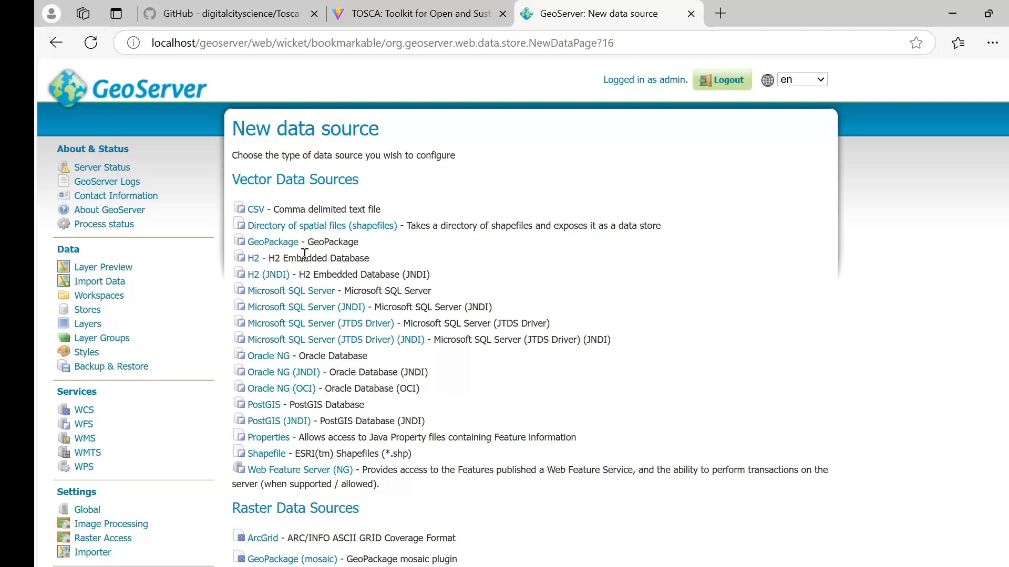
click(266, 454)
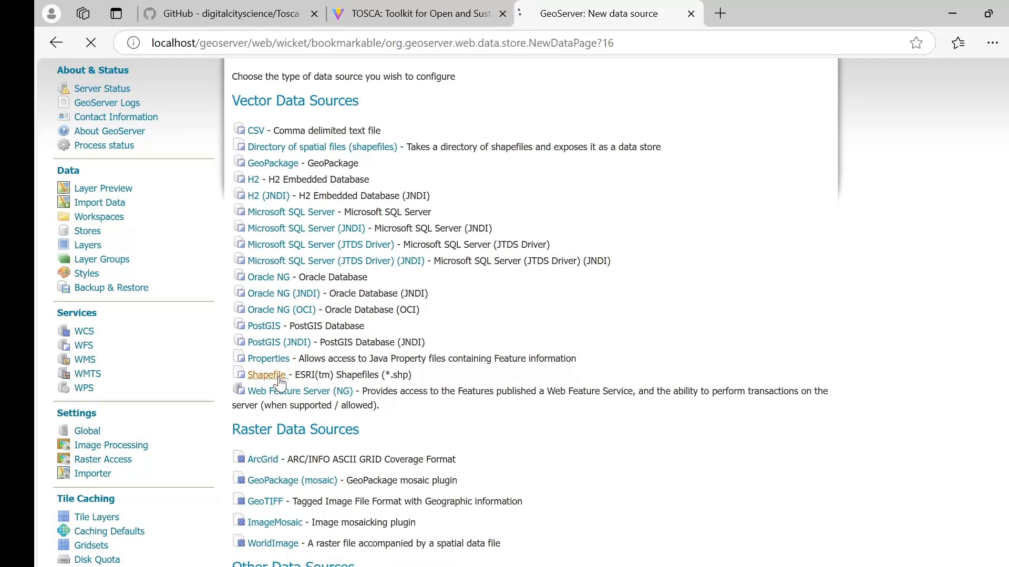
click(283, 264)
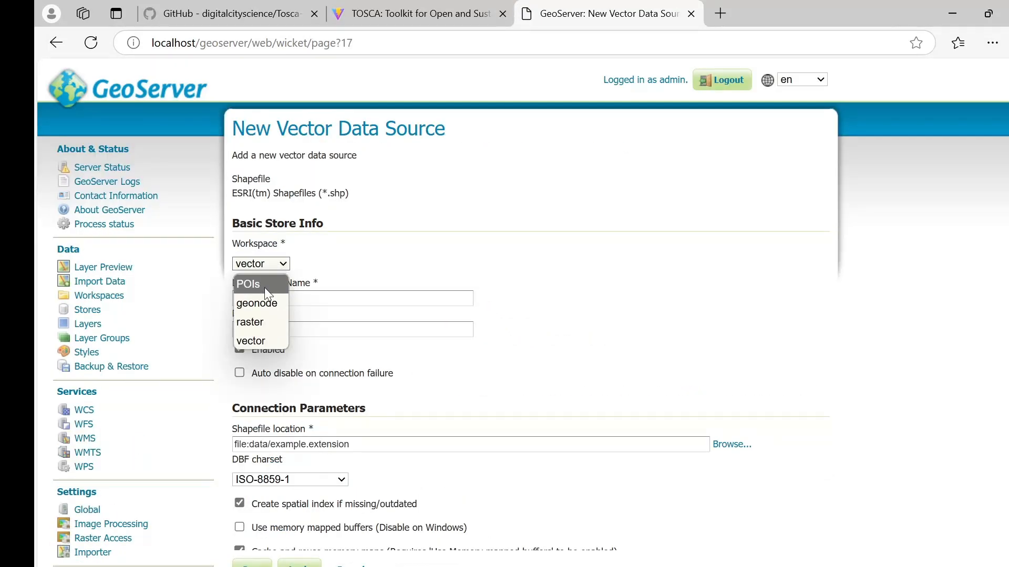
click(264, 288)
scroll(372, 297, down, 2)
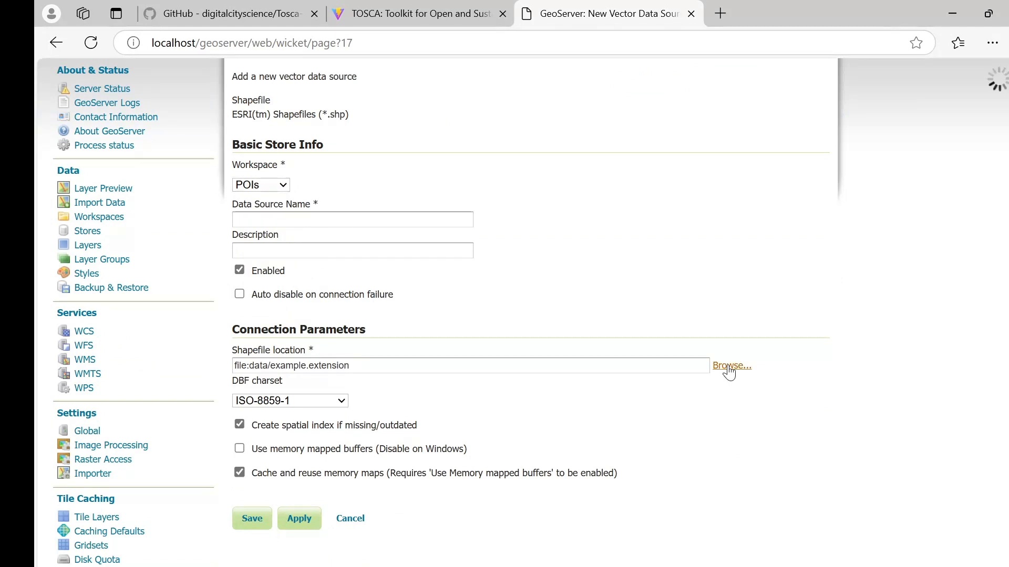
Step: Pick /mnt/geospatial_data_folder/kochi/Kochi_Hospitals.shp as the shapefile
click(732, 367)
click(371, 185)
click(358, 237)
scroll(357, 292, down, 4)
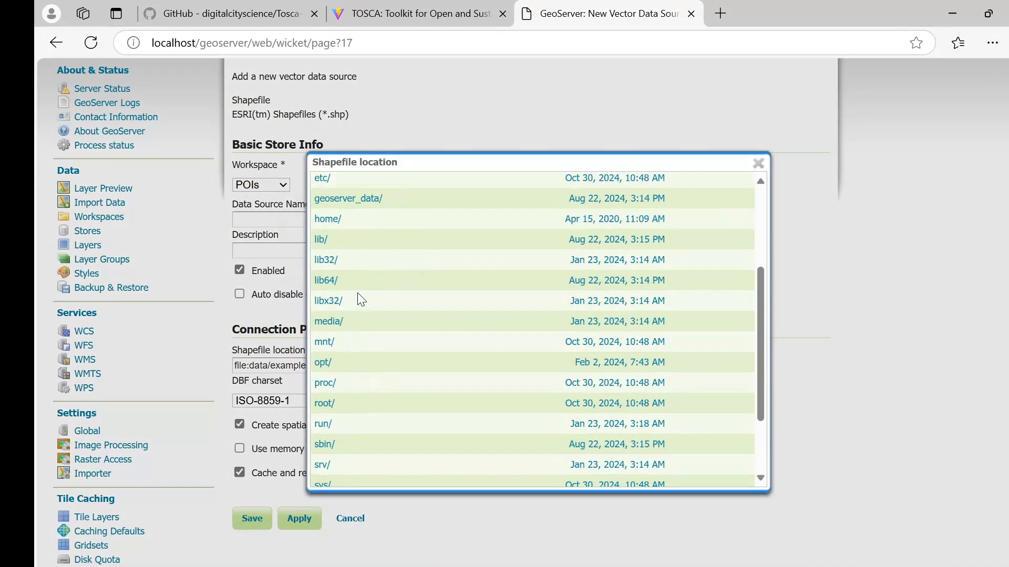
click(324, 264)
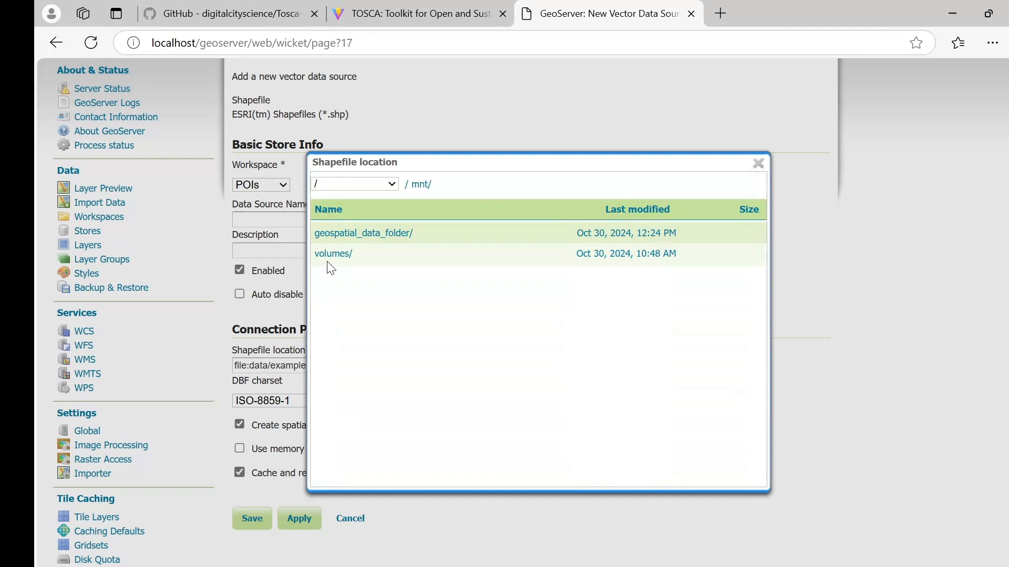
click(336, 232)
click(321, 236)
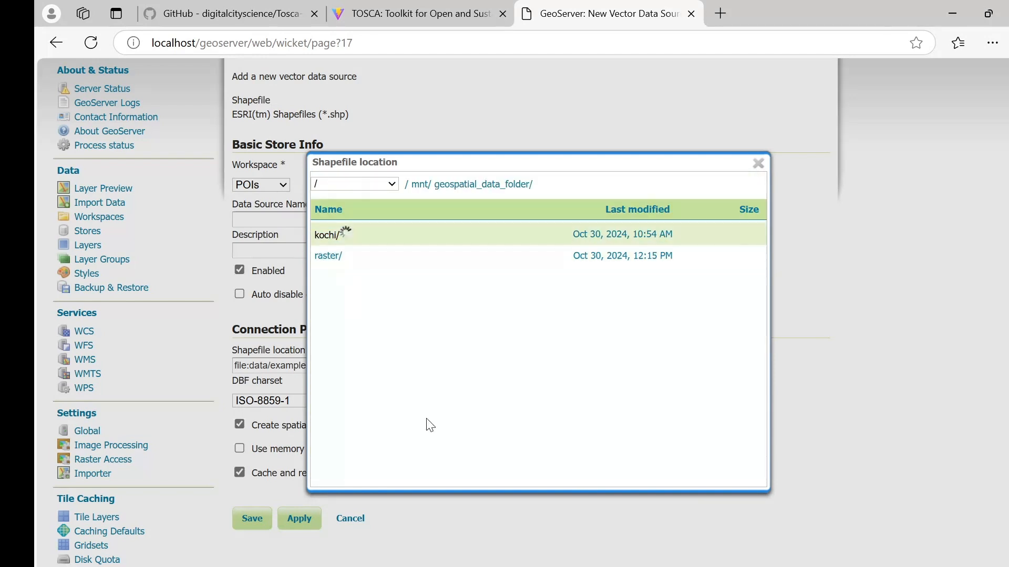
scroll(364, 304, down, 2)
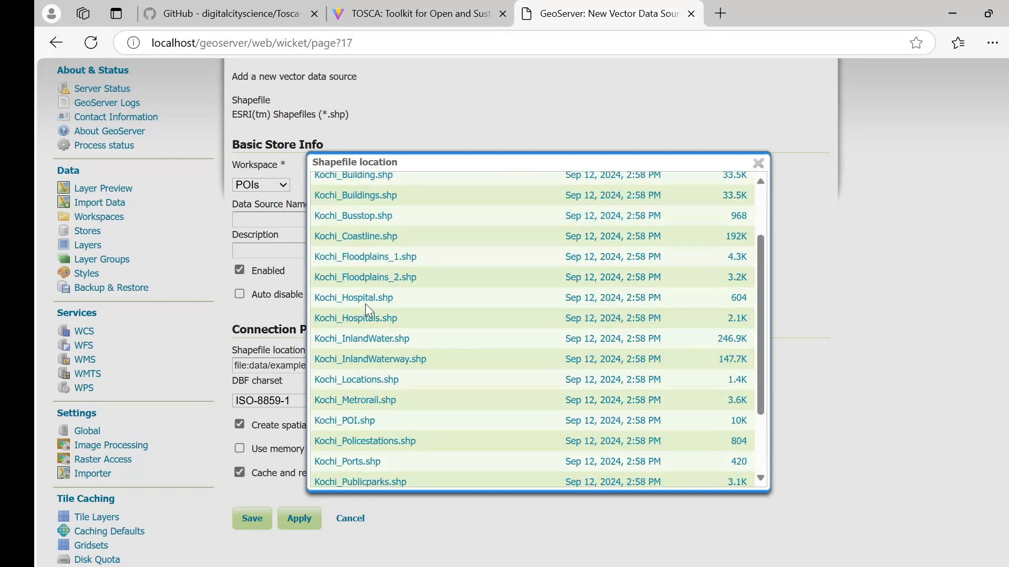
click(373, 330)
Step: Set the DBF charset to UTF-8 and attempt to save the store
click(323, 402)
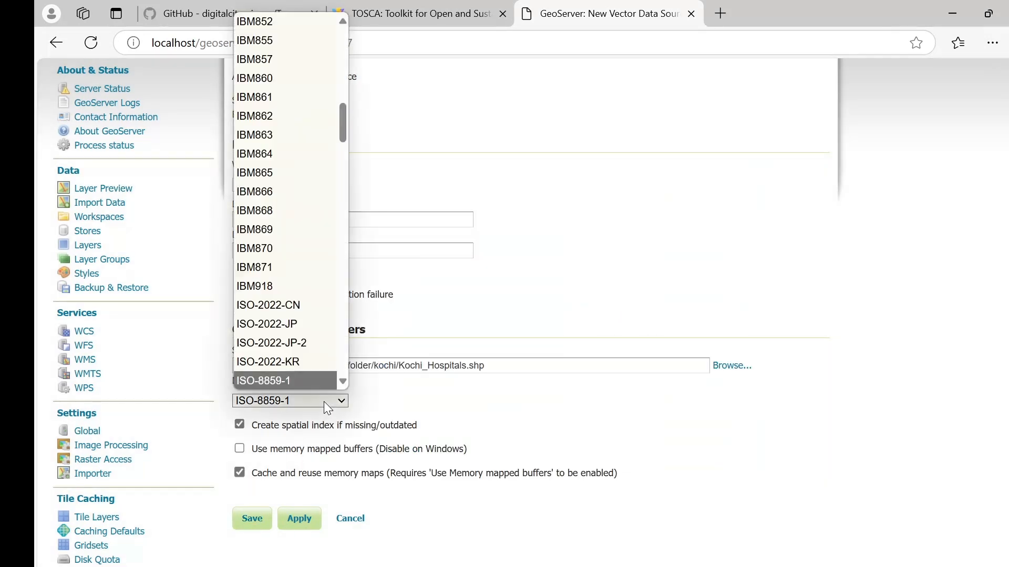
text(utf-8)
key(Return)
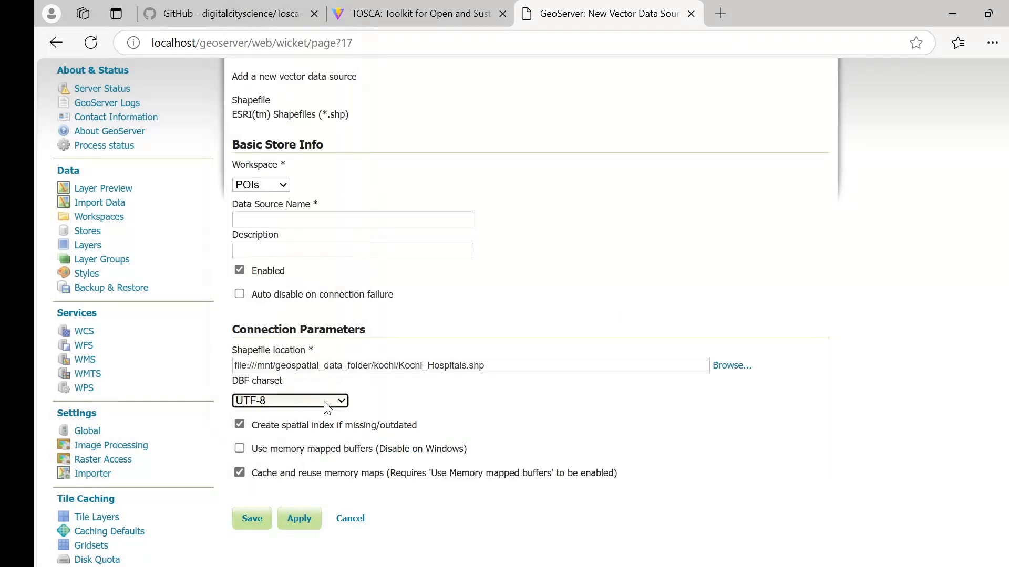
click(247, 518)
Step: Enter Kochi_Hospitals as the store name and description, then save
scroll(335, 438, up, 1)
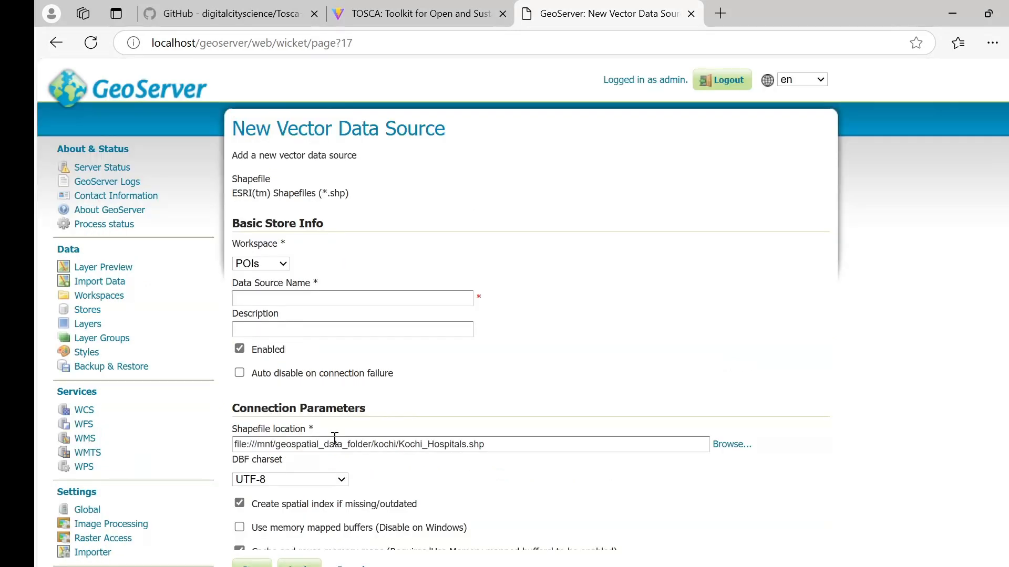
double_click(416, 444)
click(352, 298)
key(ctrl+v)
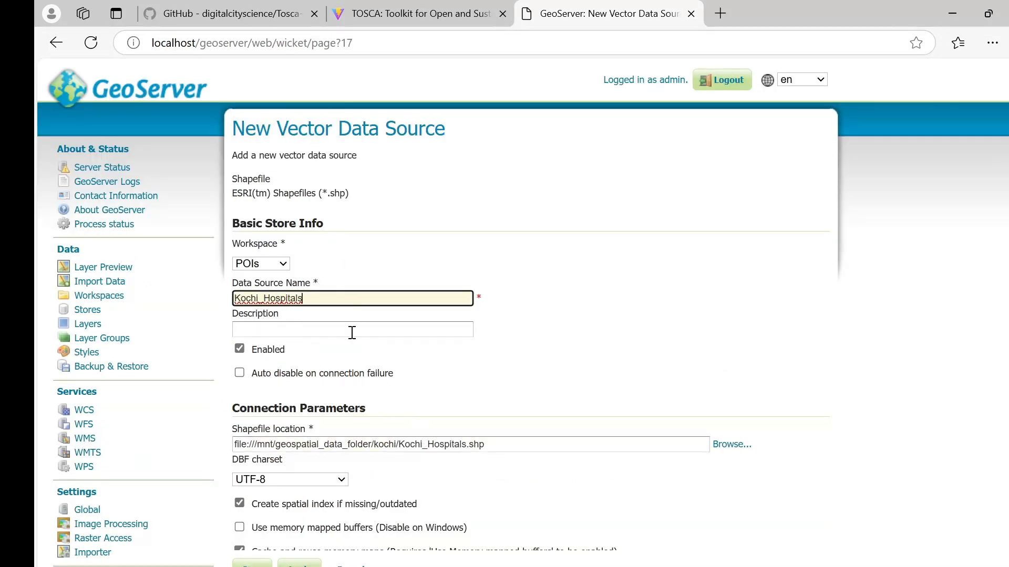
click(354, 333)
key(ctrl+v)
click(736, 354)
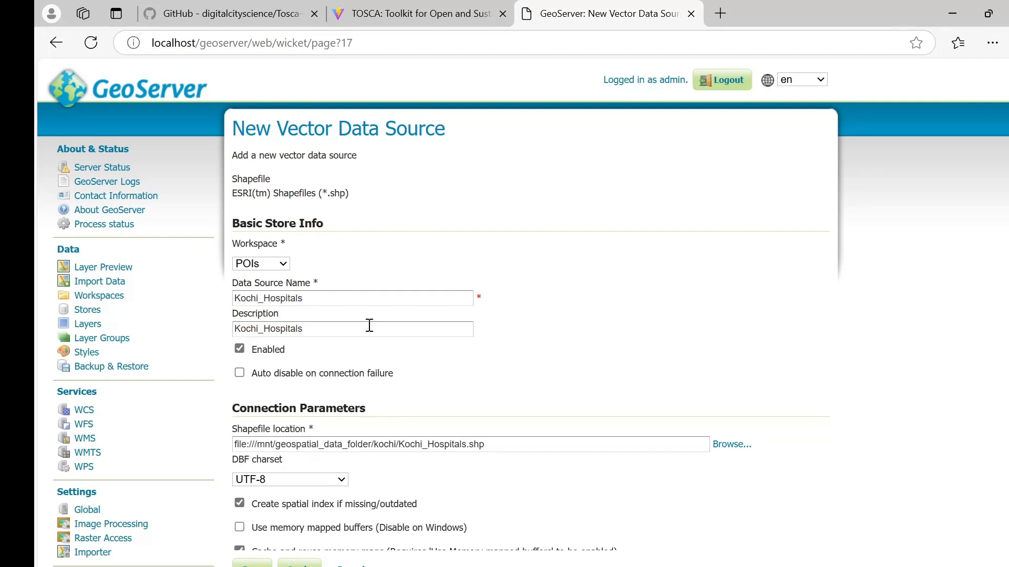
scroll(518, 399, down, 3)
click(253, 384)
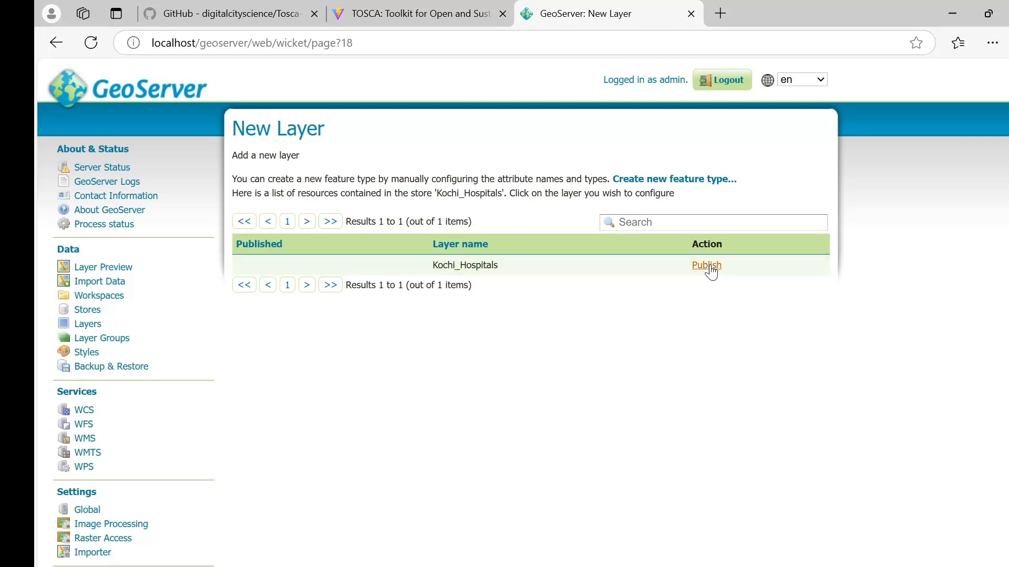
Step: Publish Kochi_Hospitals, renaming the layer name and title to Hospitals
click(708, 267)
scroll(608, 294, down, 1)
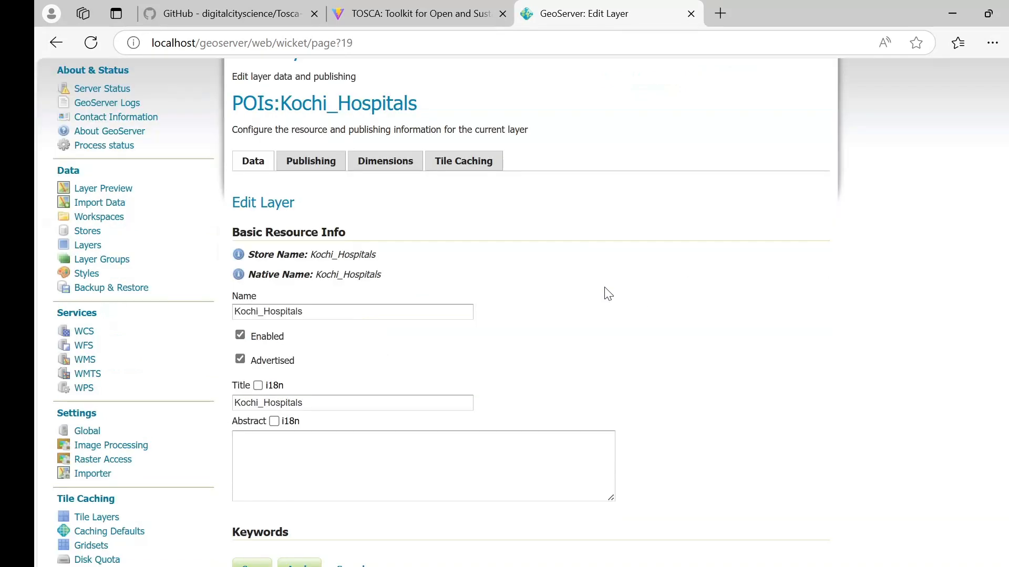
click(320, 314)
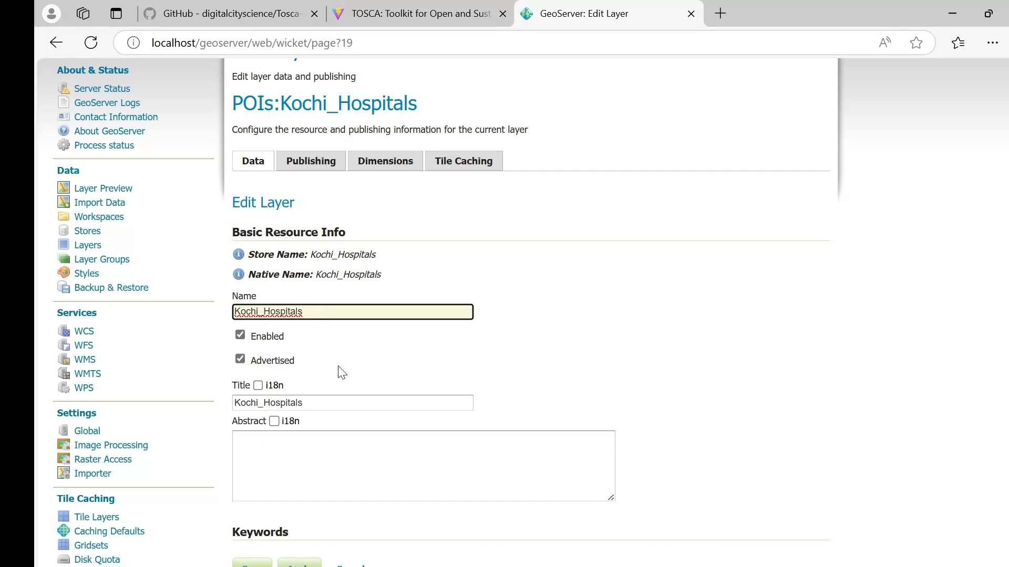
key(BackSpace)
key(BackSpace)
key(BackSpace)
key(BackSpace)
key(BackSpace)
key(BackSpace)
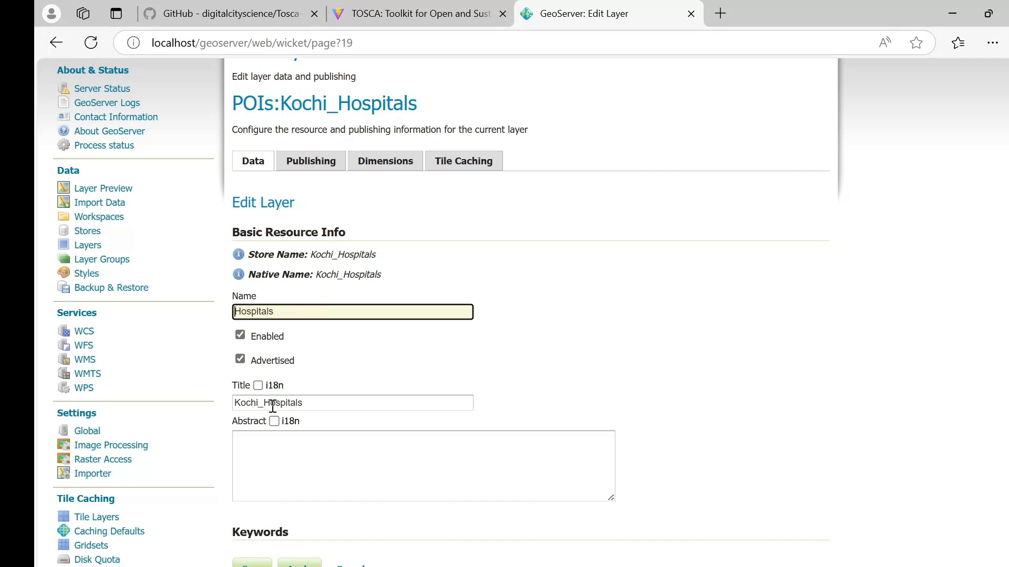
click(272, 405)
key(BackSpace)
key(BackSpace)
key(BackSpace)
key(BackSpace)
key(BackSpace)
key(BackSpace)
Step: Compute native and lat/lon bounding boxes from the data and save the layer
scroll(322, 279, down, 5)
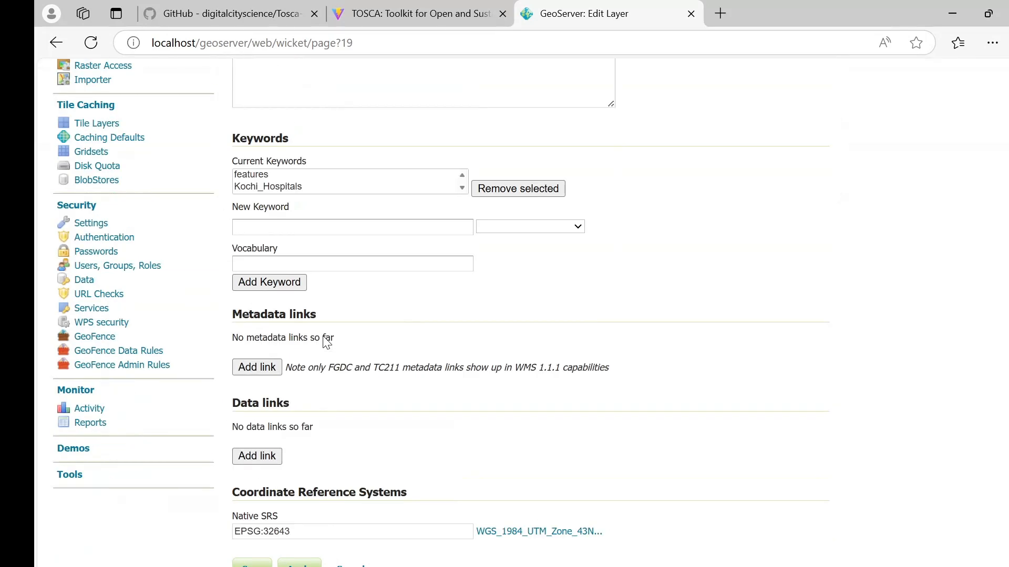
scroll(326, 342, down, 3)
click(298, 494)
scroll(373, 480, down, 3)
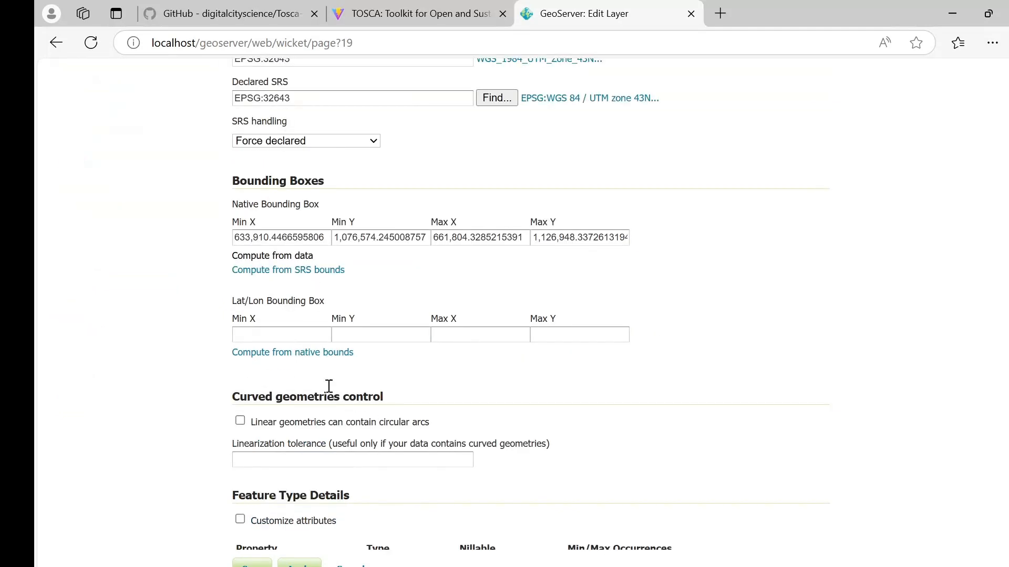
click(295, 288)
scroll(316, 294, up, 3)
scroll(344, 294, down, 8)
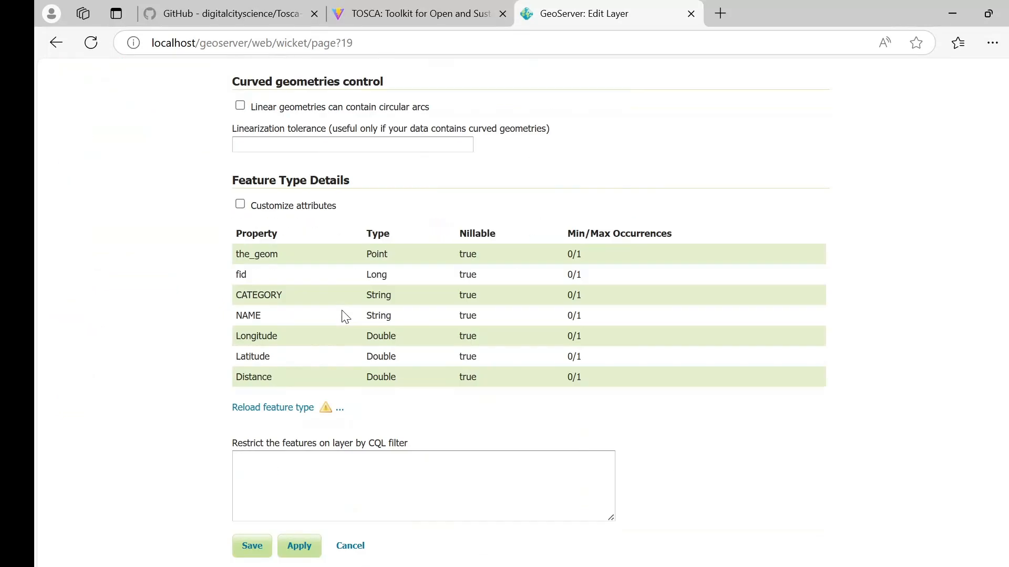
click(255, 552)
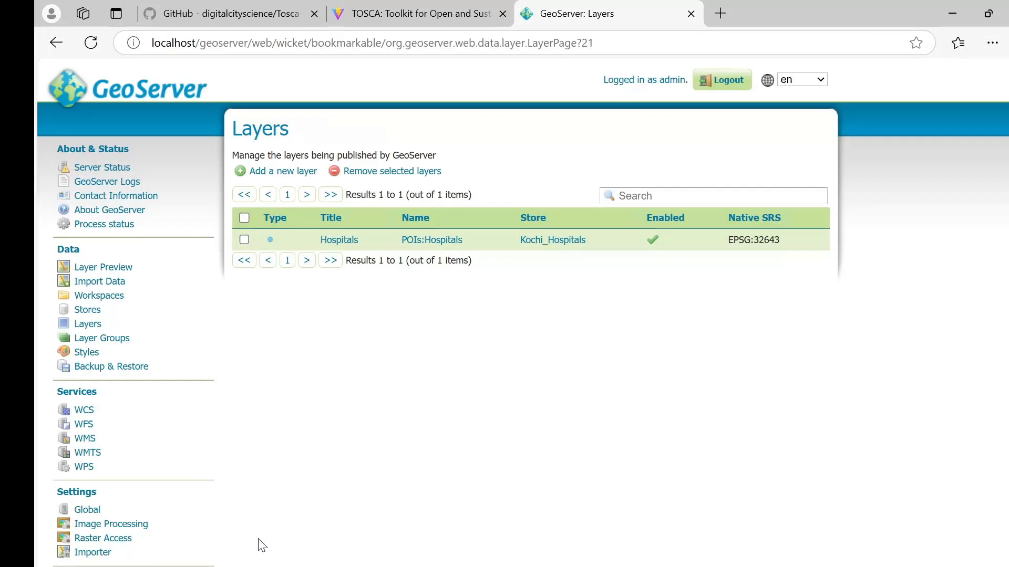
Step: Reload TOSCA and add the POIs Hospitals layer to the map
click(391, 19)
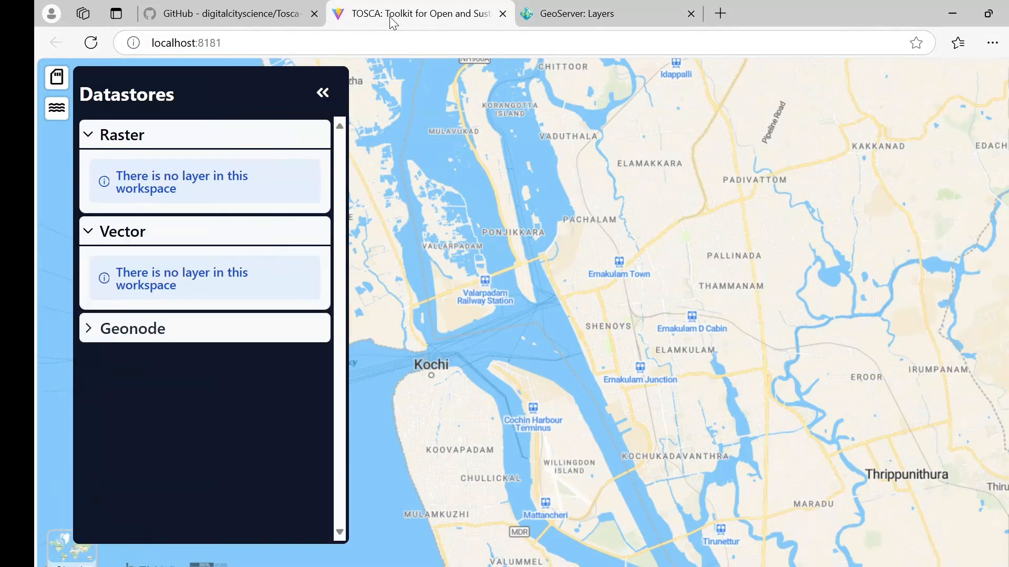
click(90, 49)
click(144, 135)
click(146, 320)
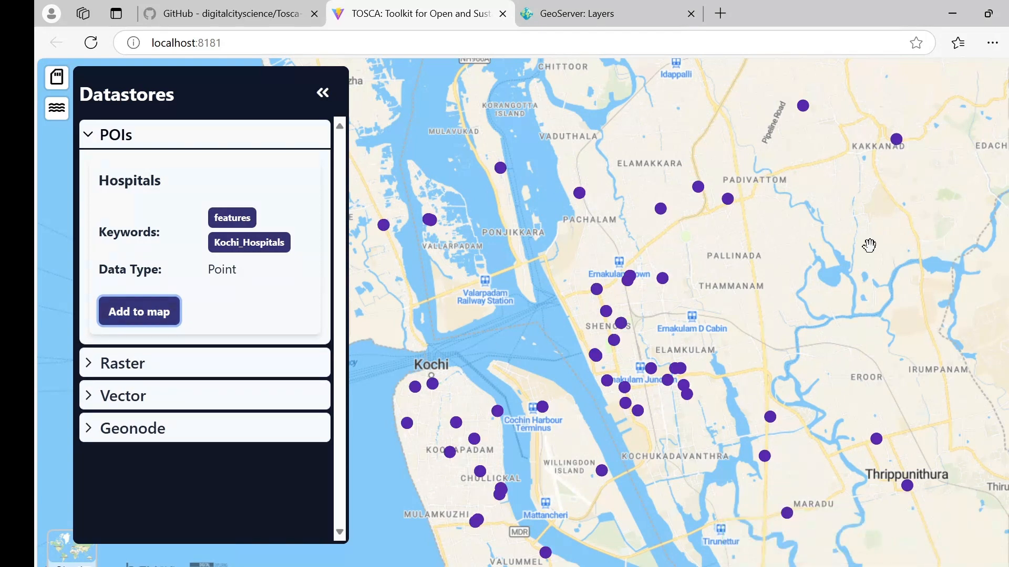
Step: Inspect one hospital point's attributes, then return to GeoServer
click(1008, 79)
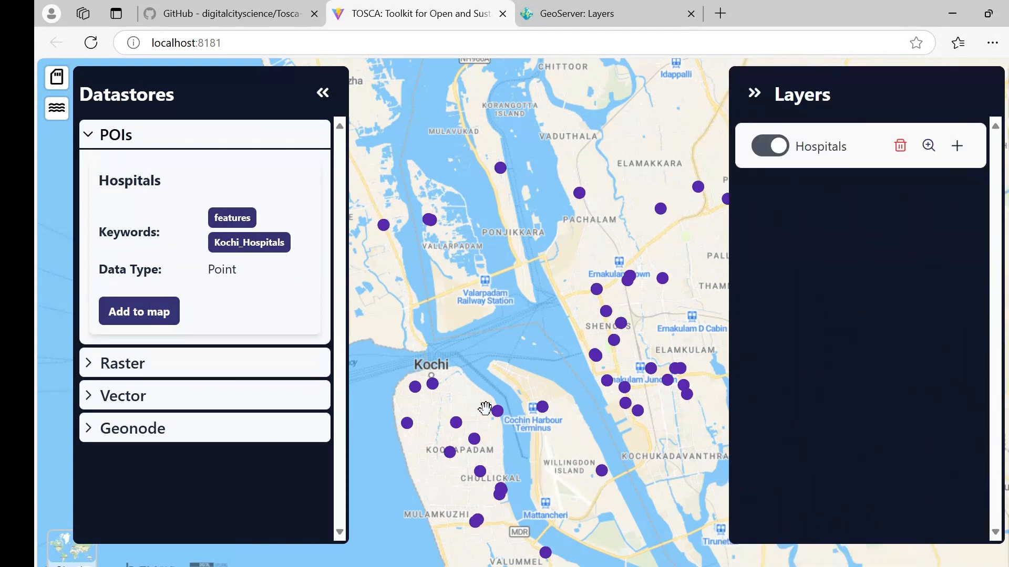
scroll(495, 410, up, 1)
click(322, 93)
scroll(508, 419, up, 2)
click(491, 409)
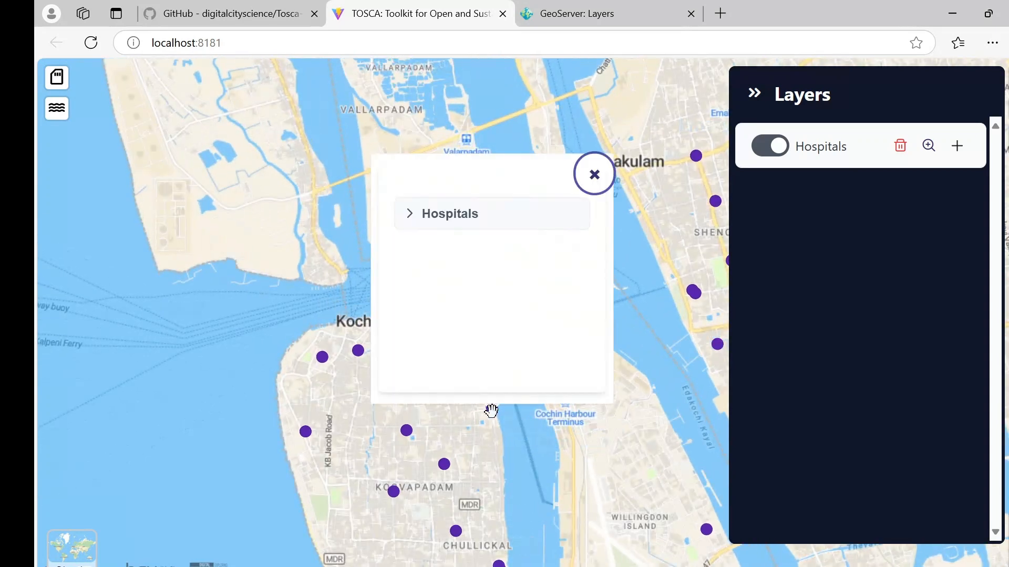
click(415, 220)
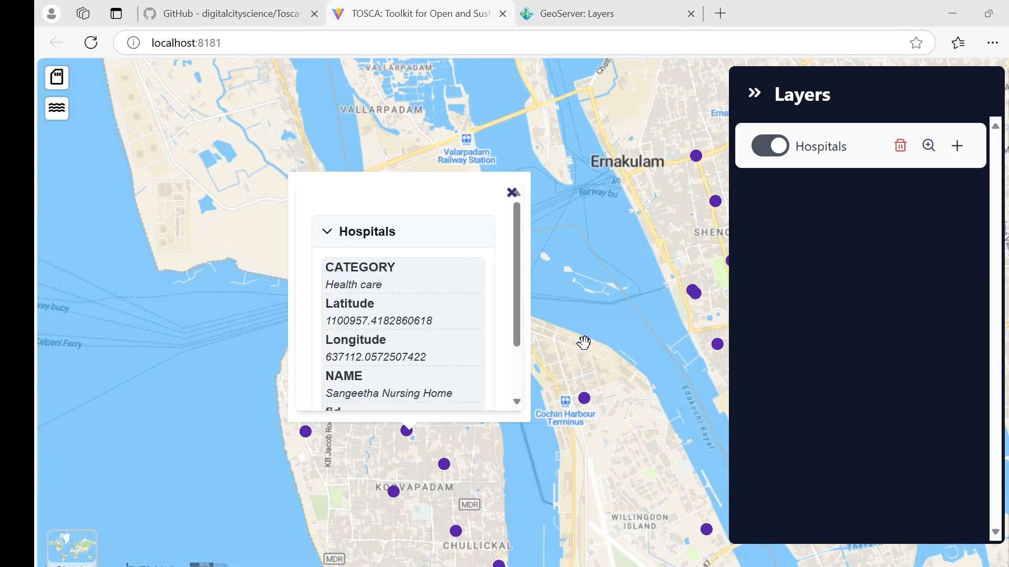
click(619, 15)
Step: Start a new GeoPackage data store
click(87, 310)
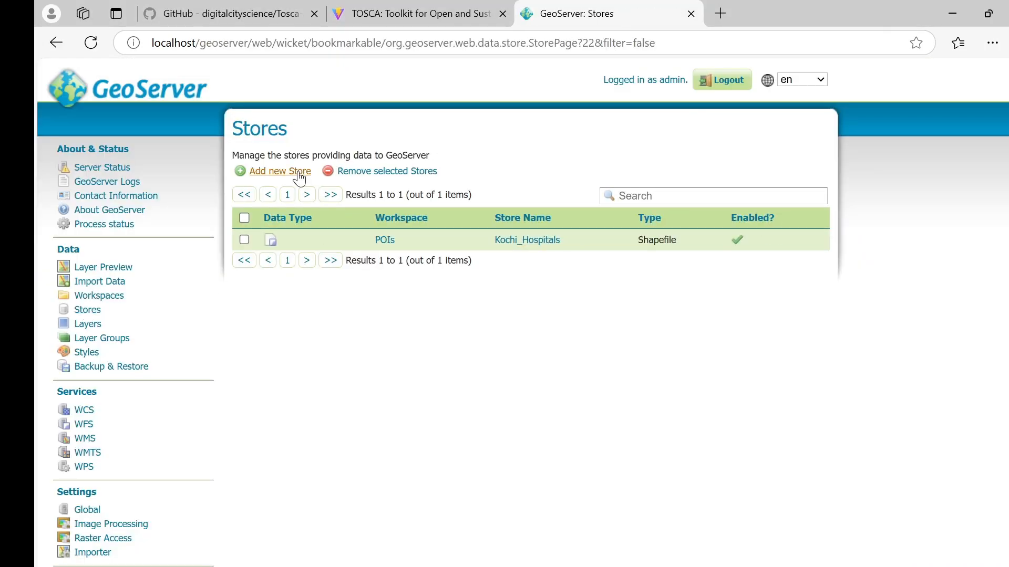
click(298, 172)
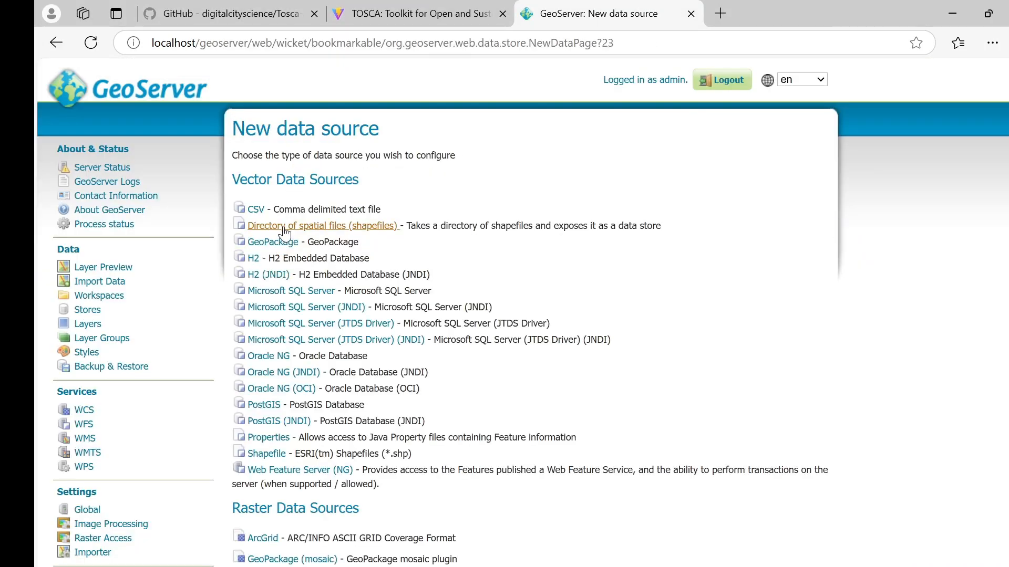
click(284, 242)
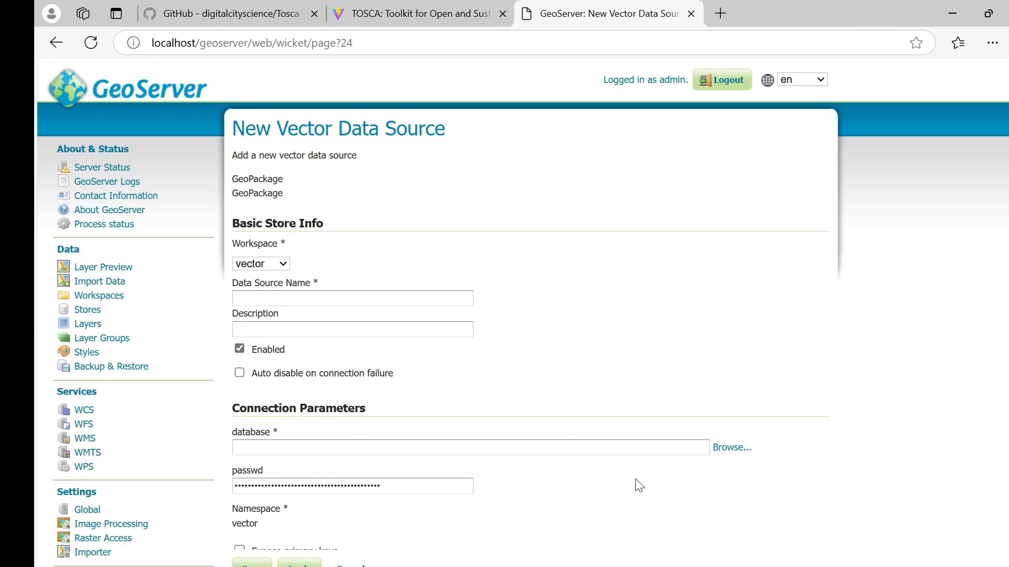
Step: Select /mnt/geospatial_data_folder/test-multiLayers.gpkg as the database file
click(732, 447)
click(353, 182)
click(342, 242)
scroll(362, 315, down, 3)
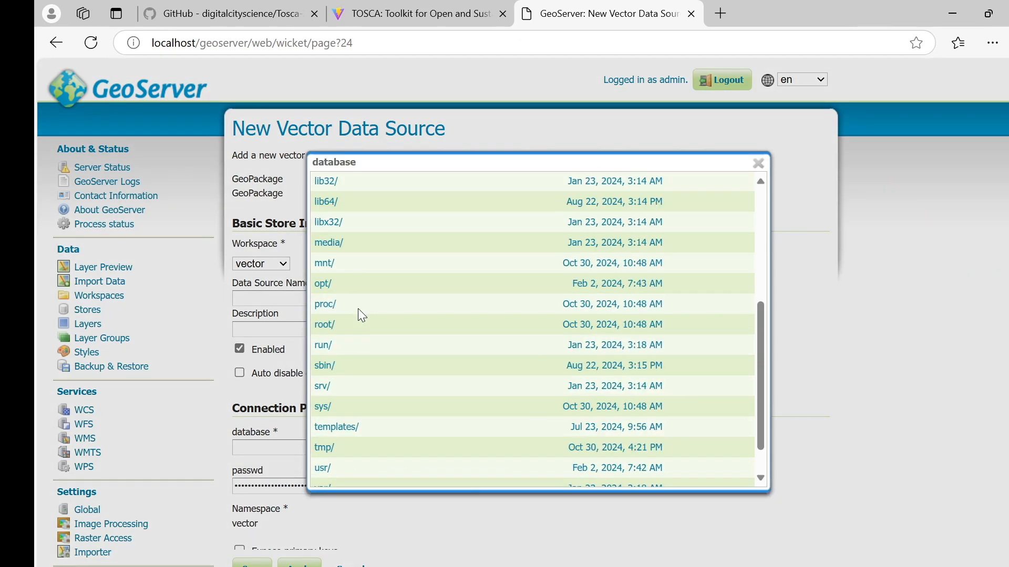
click(322, 263)
click(348, 234)
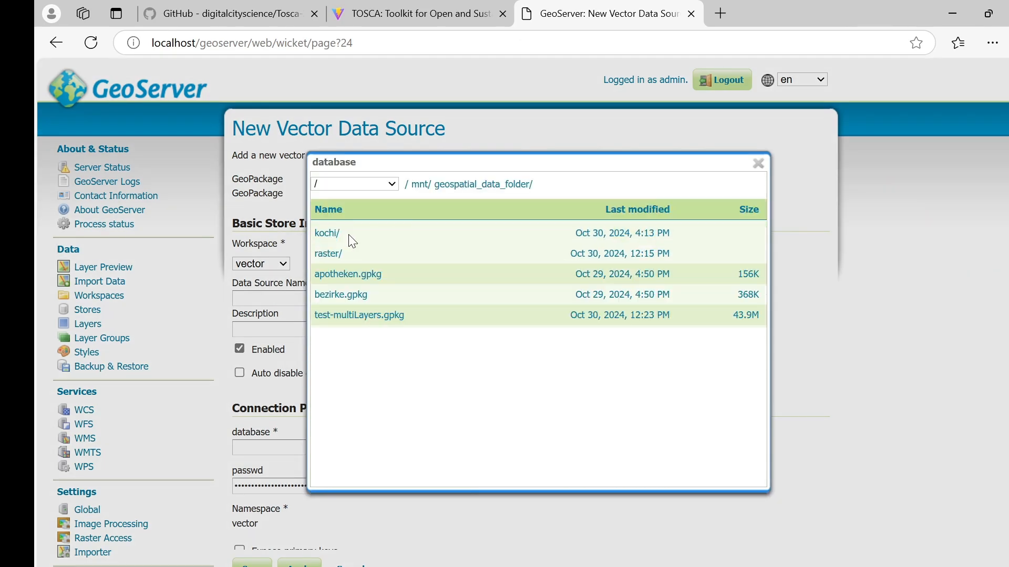
click(352, 315)
Step: Name and describe the store test-multiLayers and save it
drag(446, 448, 380, 448)
click(374, 299)
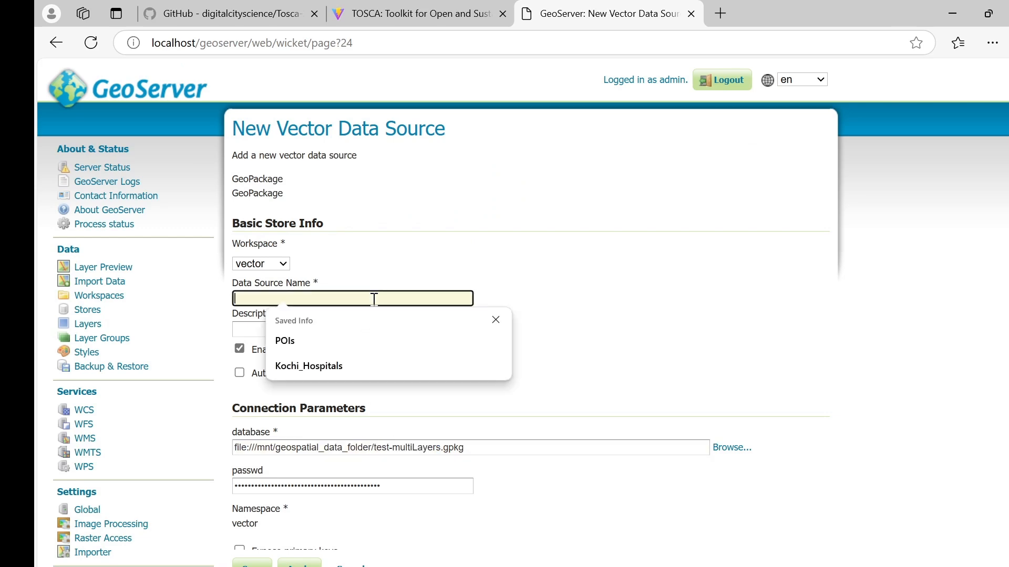
key(ctrl+v)
key(Tab)
key(ctrl+v)
scroll(455, 455, down, 5)
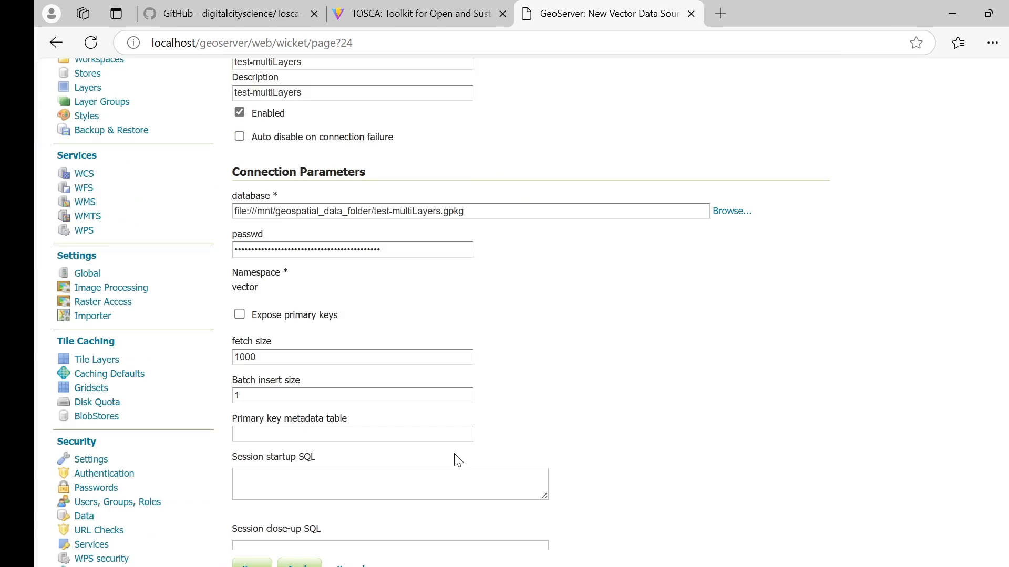
scroll(458, 460, down, 2)
click(255, 560)
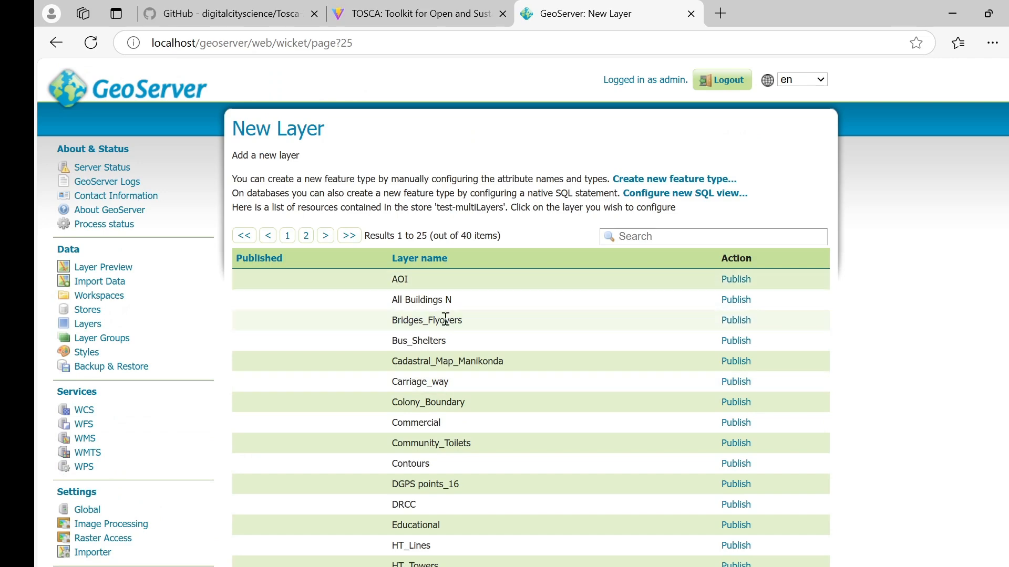
Step: Publish Commercial with bounding boxes computed from data, then reload TOSCA
click(736, 423)
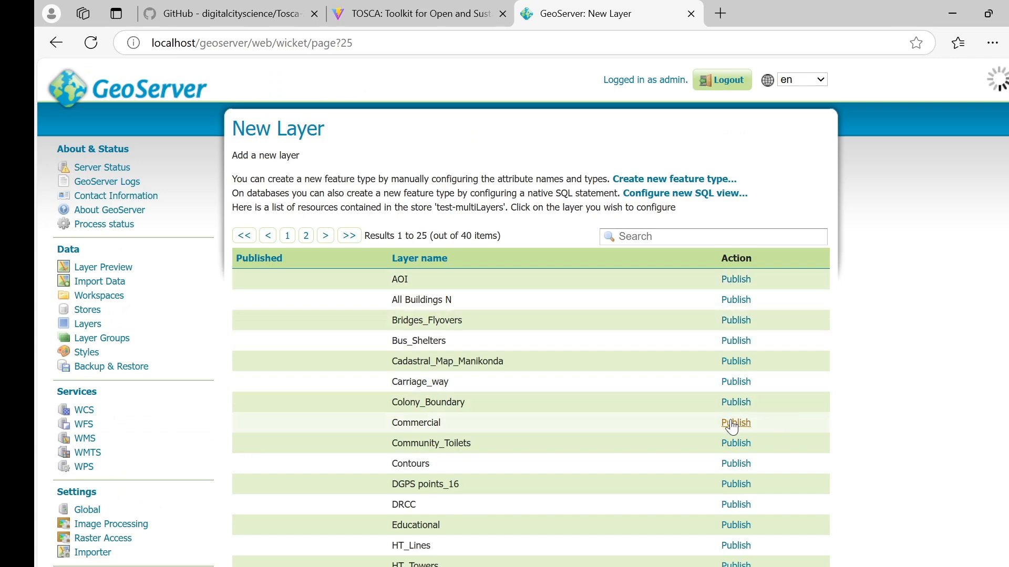
scroll(329, 381, down, 12)
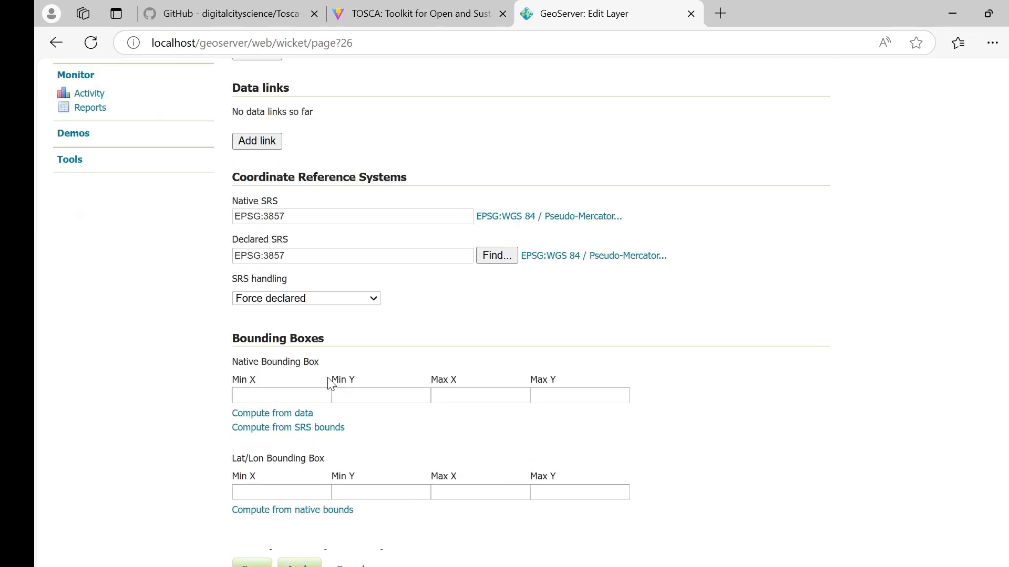
click(300, 415)
click(242, 509)
scroll(419, 412, down, 3)
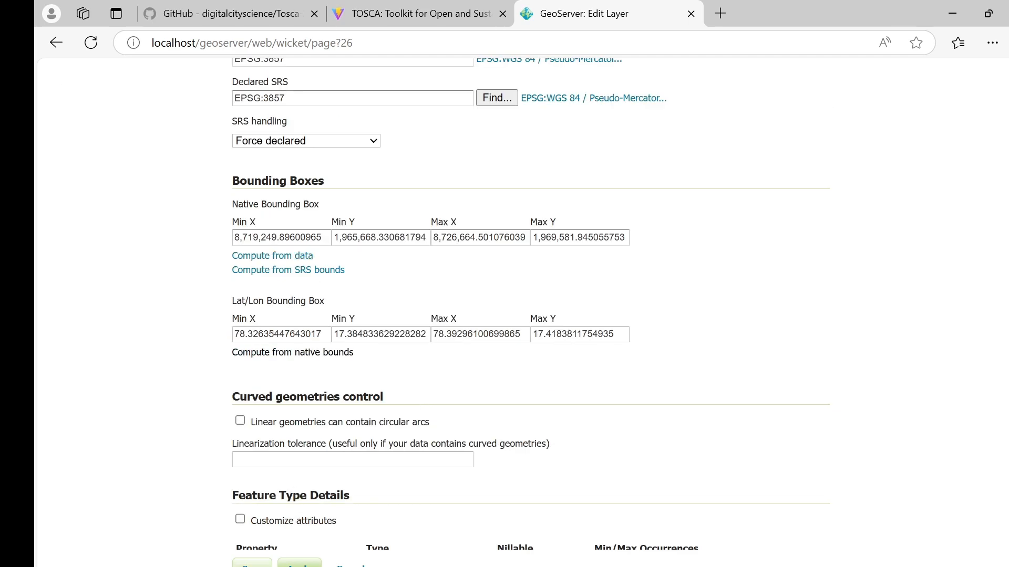
click(253, 564)
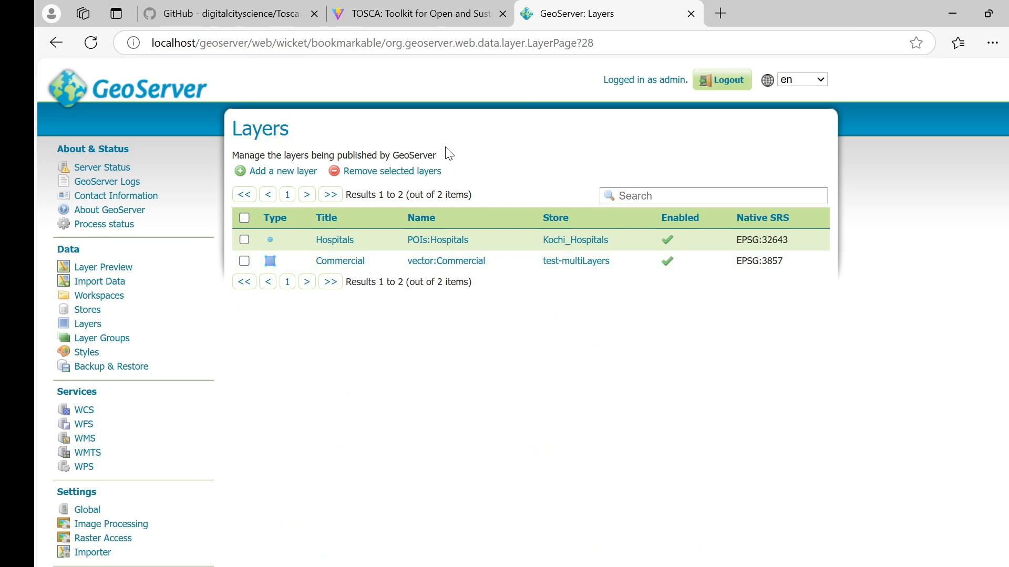
click(415, 13)
click(96, 46)
Step: Add Vector > Commercial to the TOSCA map, zoom to it, then start a new GeoServer layer
click(105, 203)
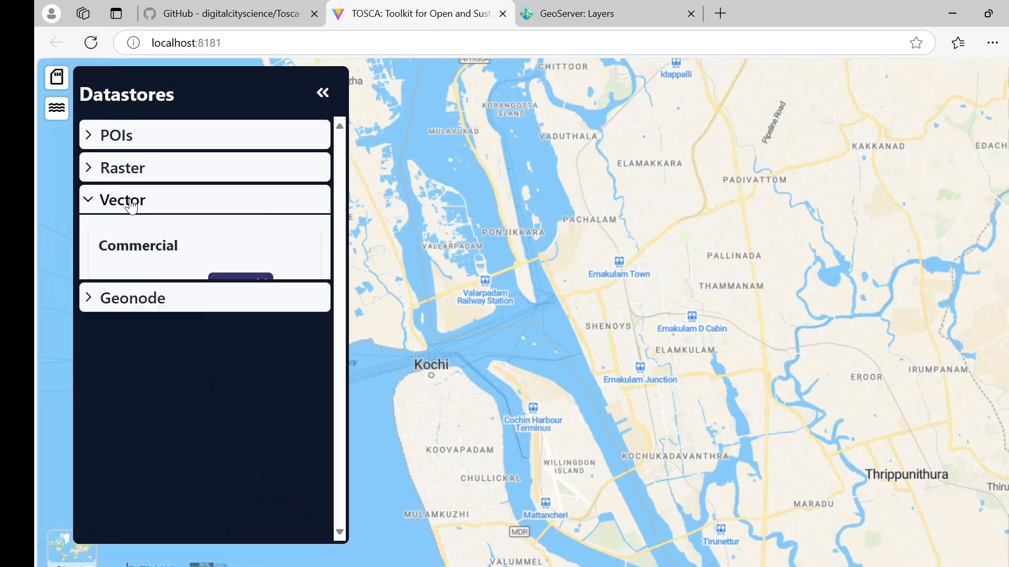
click(139, 248)
click(139, 380)
click(322, 96)
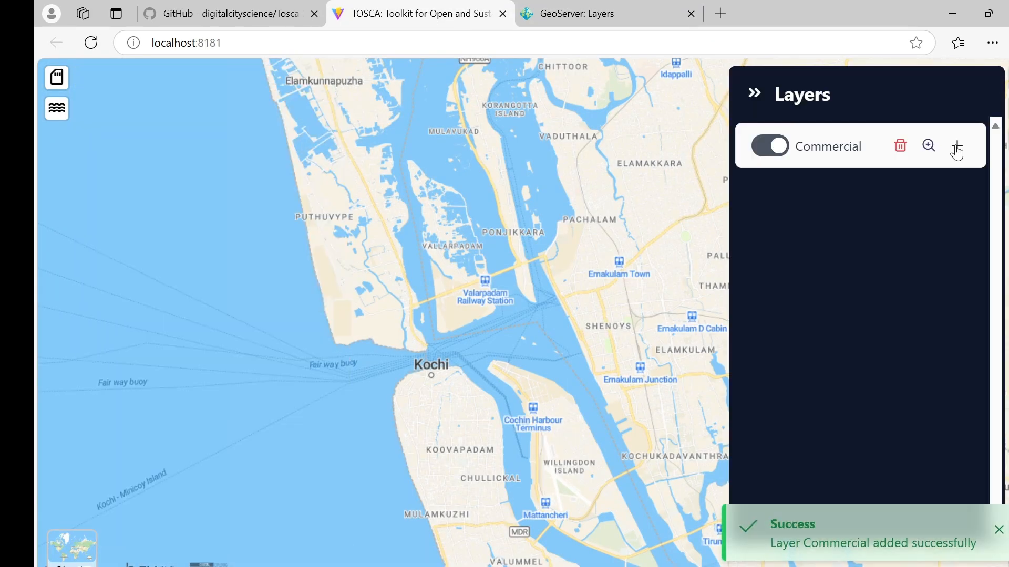
click(930, 146)
scroll(520, 194, up, 2)
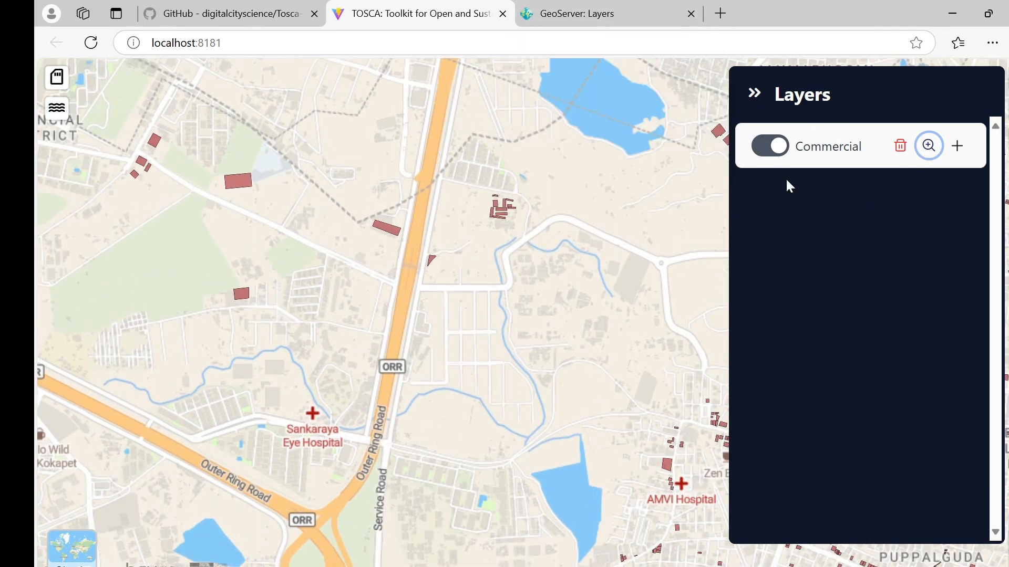
click(622, 15)
click(297, 172)
Step: Choose the test-multiLayers vector store and publish its Educational layer
click(361, 180)
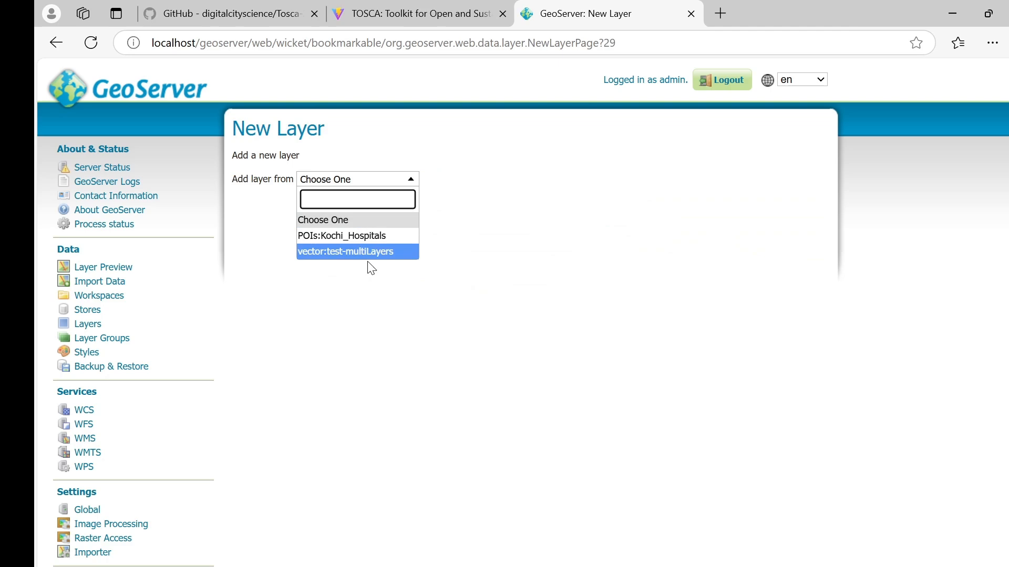
click(380, 252)
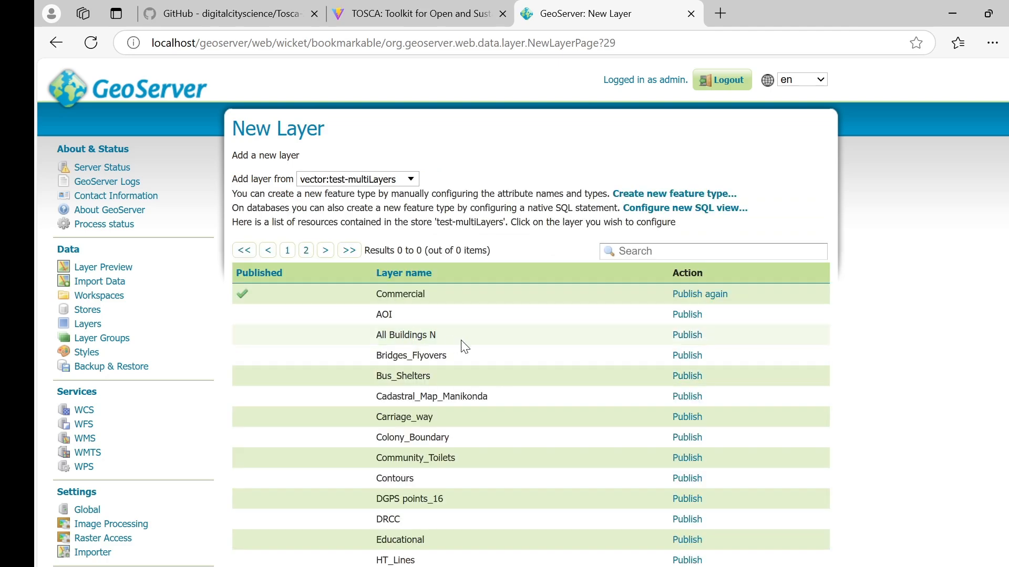
scroll(546, 429, down, 2)
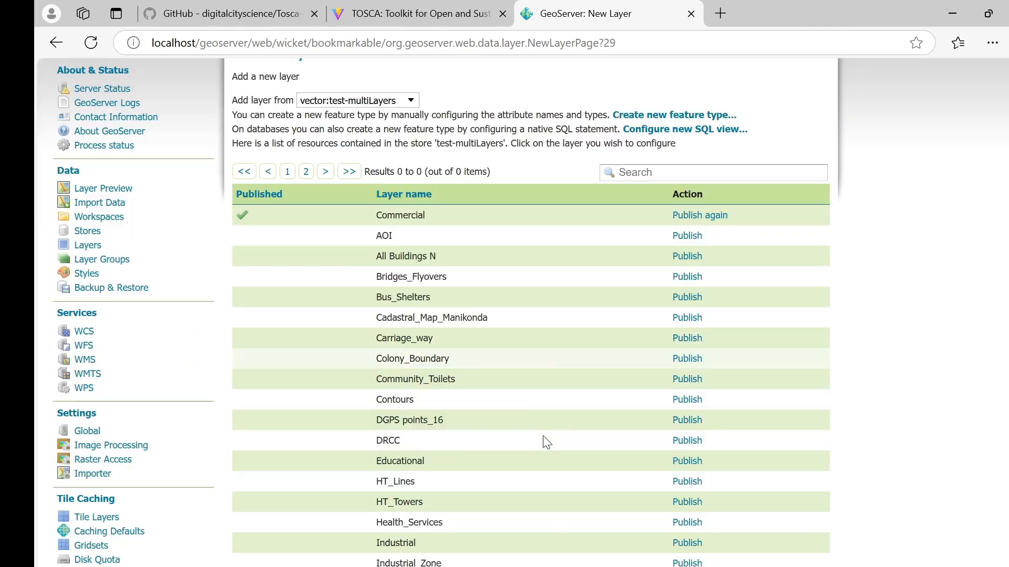
click(686, 459)
Step: Compute the native bounding box from data and the lat/lon box from native bounds
scroll(471, 347, down, 15)
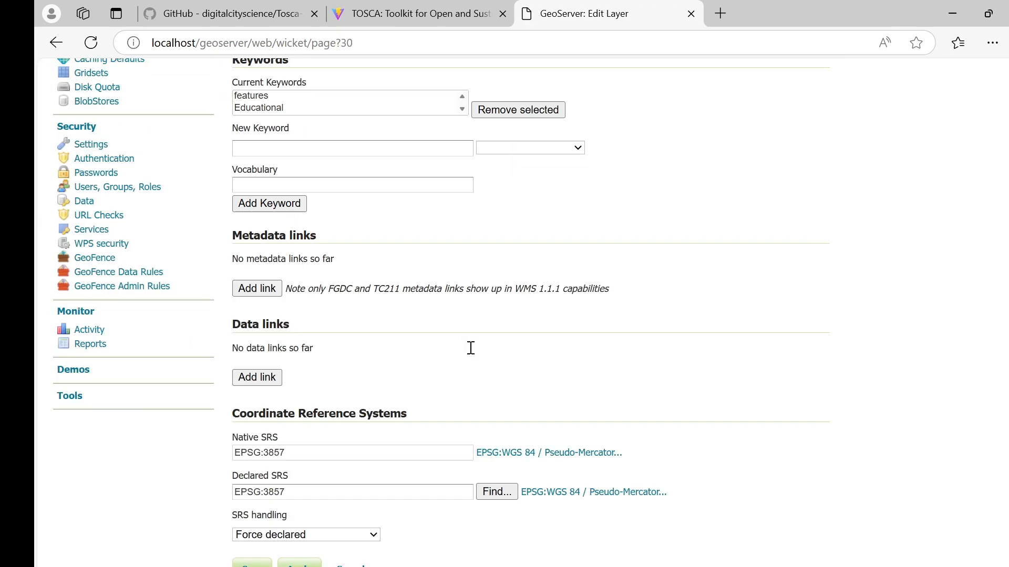
click(279, 413)
click(294, 509)
scroll(358, 366, down, 2)
scroll(358, 366, down, 7)
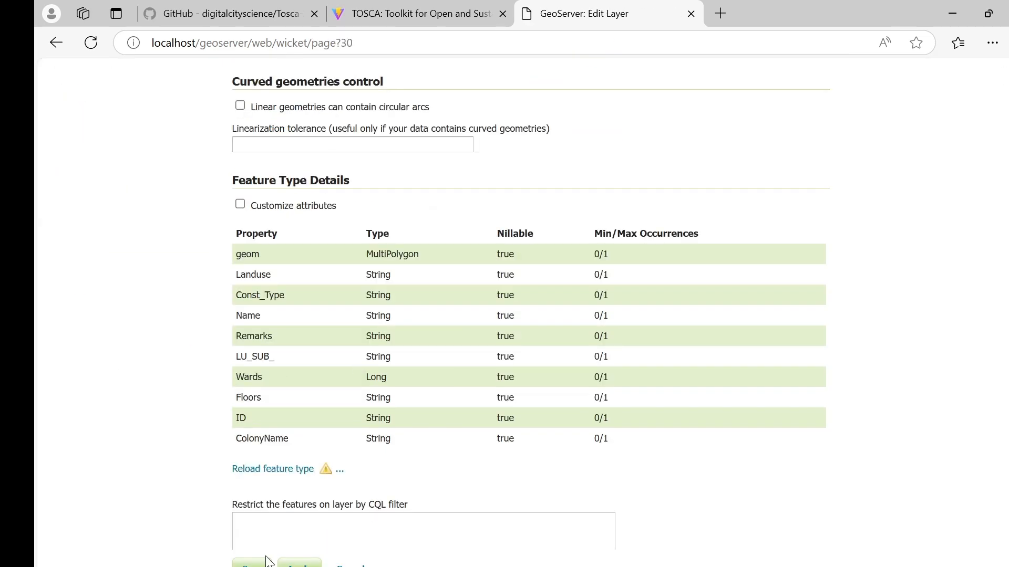
Step: Save the Educational layer, reload TOSCA, and add Educational from the Vector datastores to the map
click(415, 13)
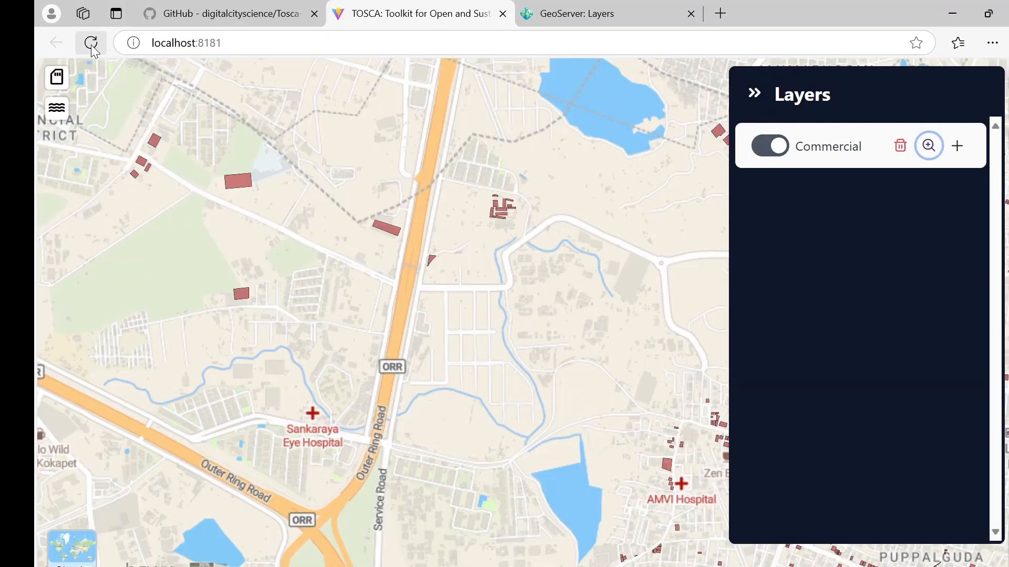
click(91, 43)
click(157, 212)
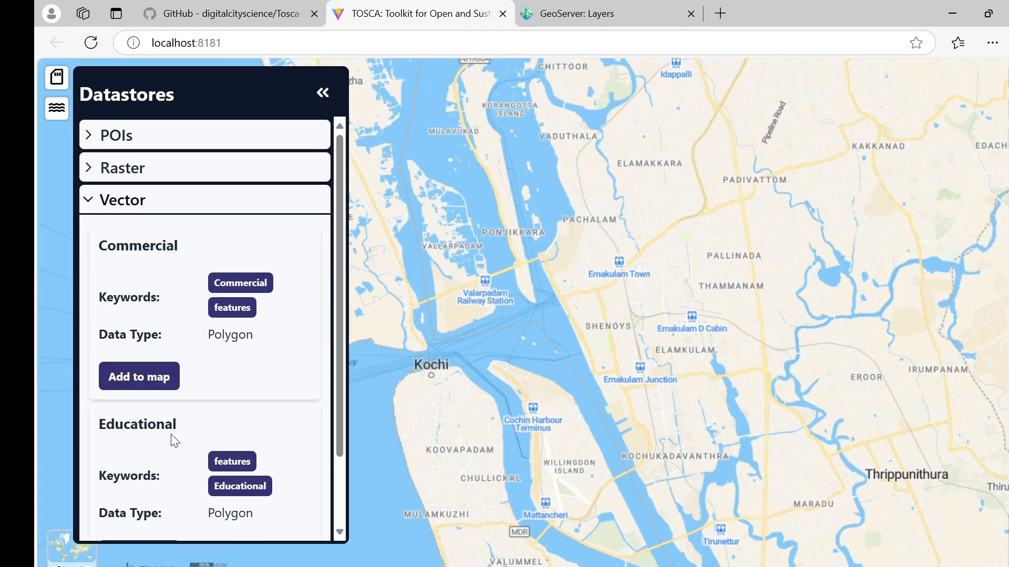
scroll(142, 475, down, 2)
click(142, 476)
click(323, 93)
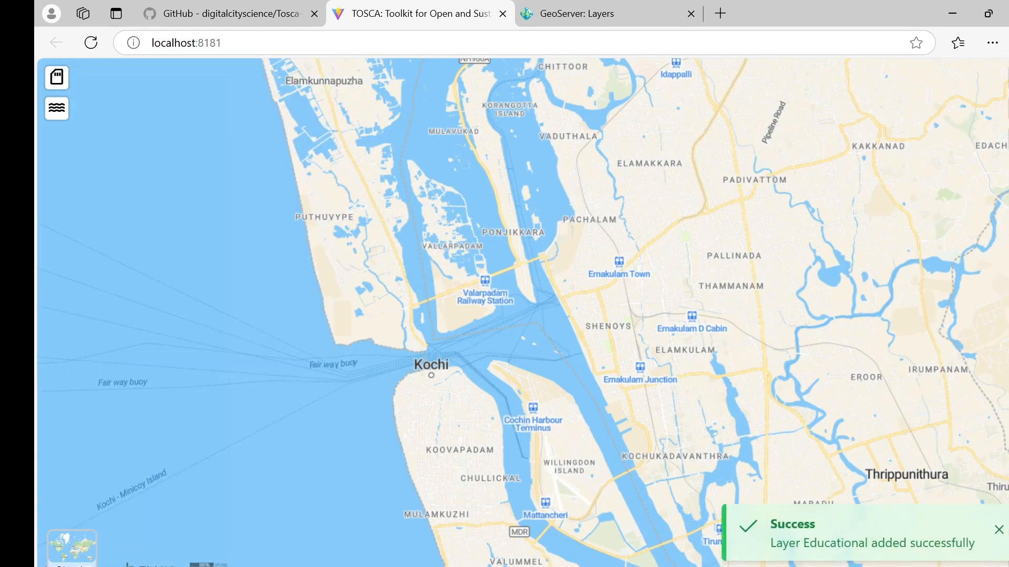
Step: Zoom to the Educational layer and set its colour to crimson
click(929, 145)
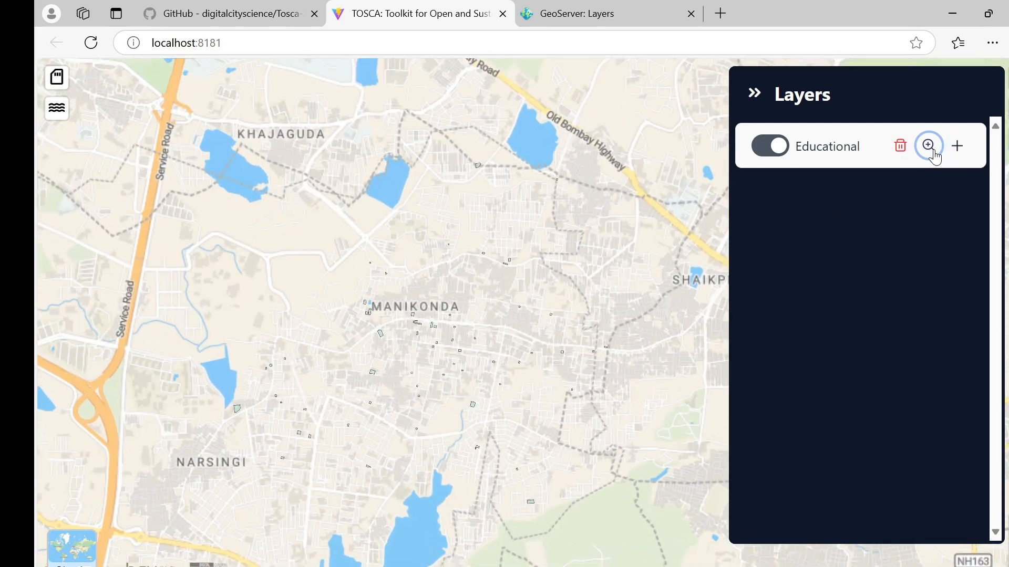
click(957, 147)
click(835, 194)
click(945, 232)
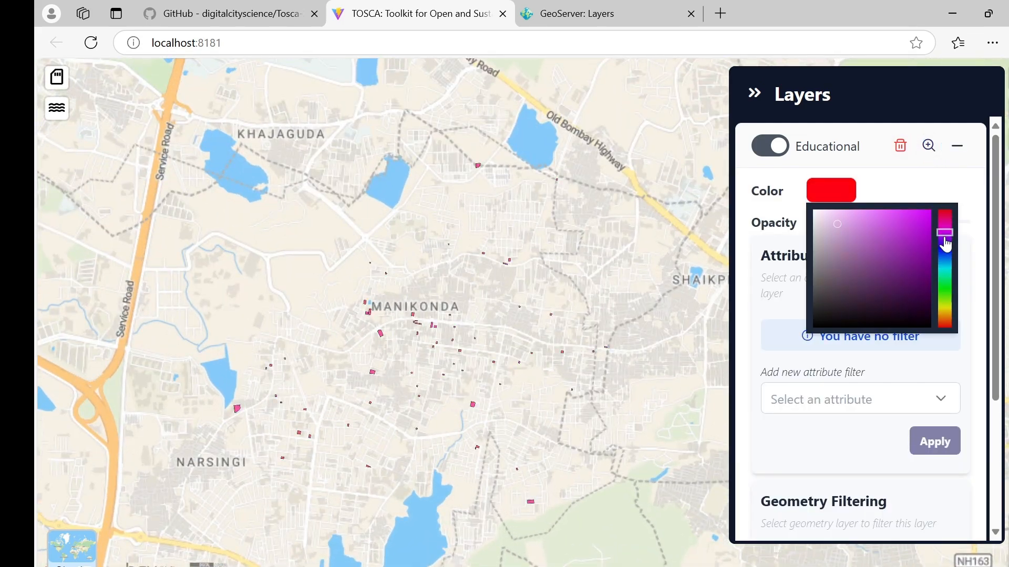
drag(945, 239, 944, 215)
scroll(374, 337, up, 3)
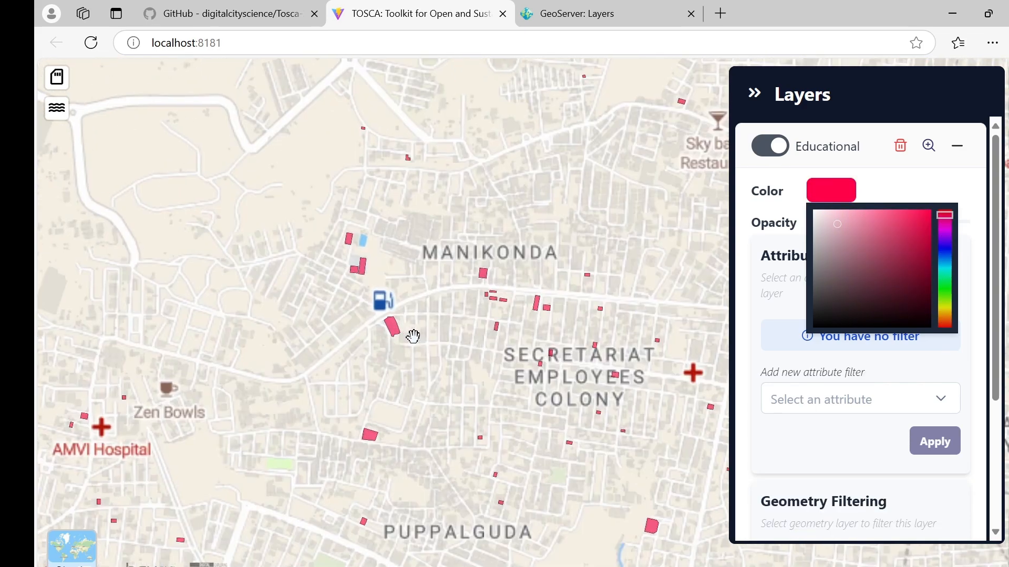
scroll(413, 336, up, 3)
drag(490, 360, 470, 324)
click(959, 148)
click(753, 93)
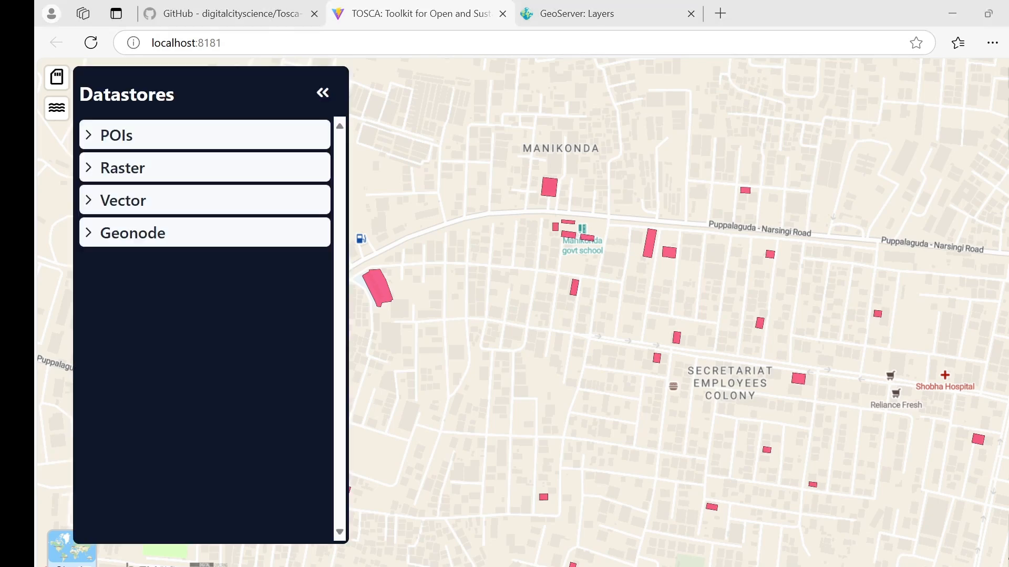
Step: In GeoServer, start adding a new data store from the Stores page
click(592, 20)
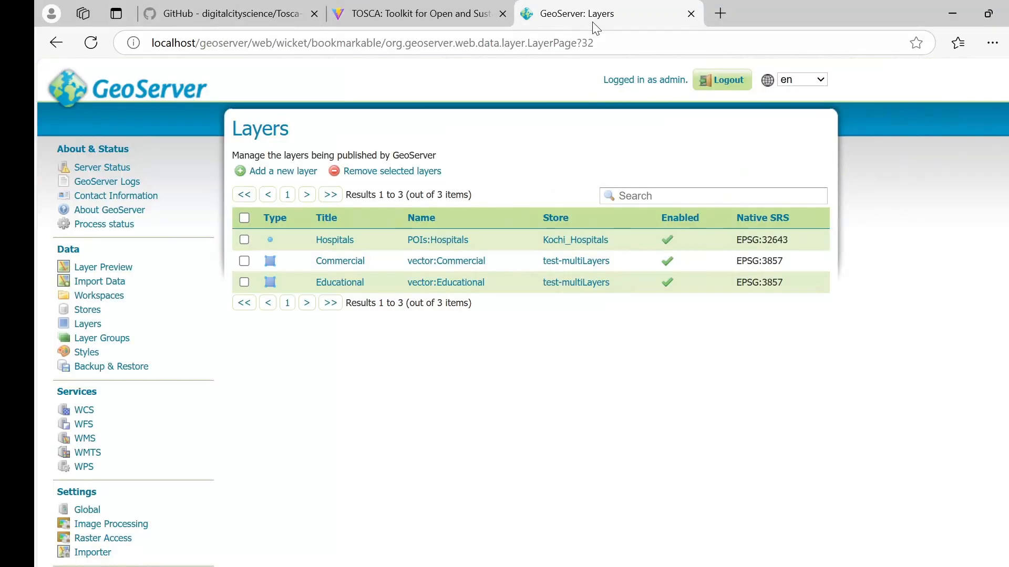
click(85, 311)
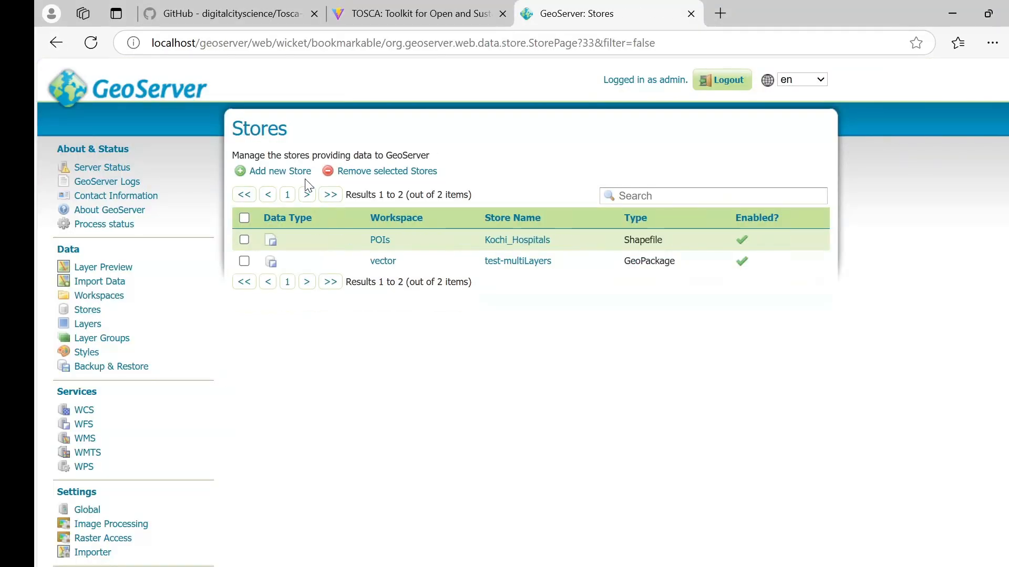
click(293, 171)
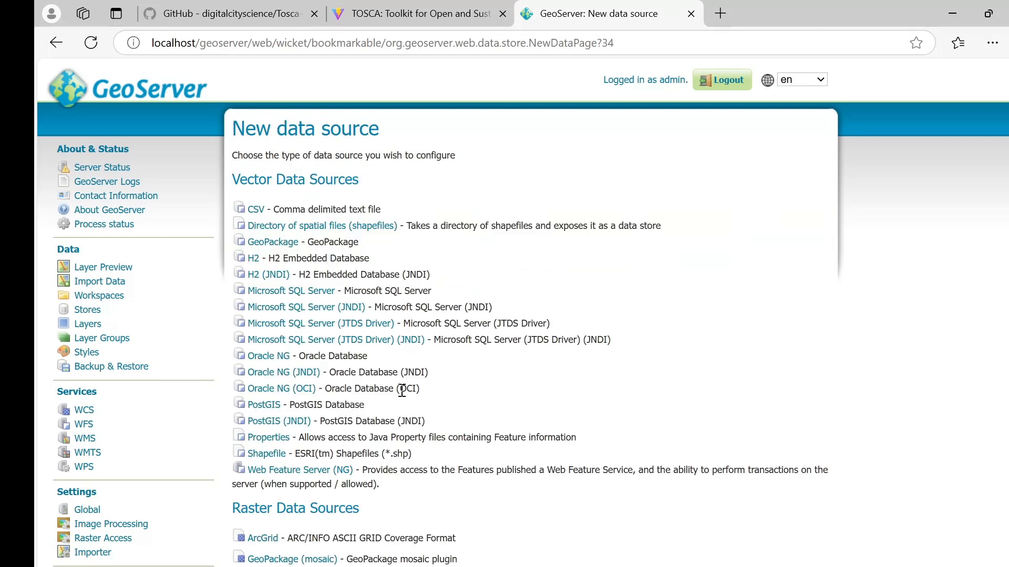
Step: Choose a GeoTIFF store placed in the raster workspace
scroll(402, 391, down, 1)
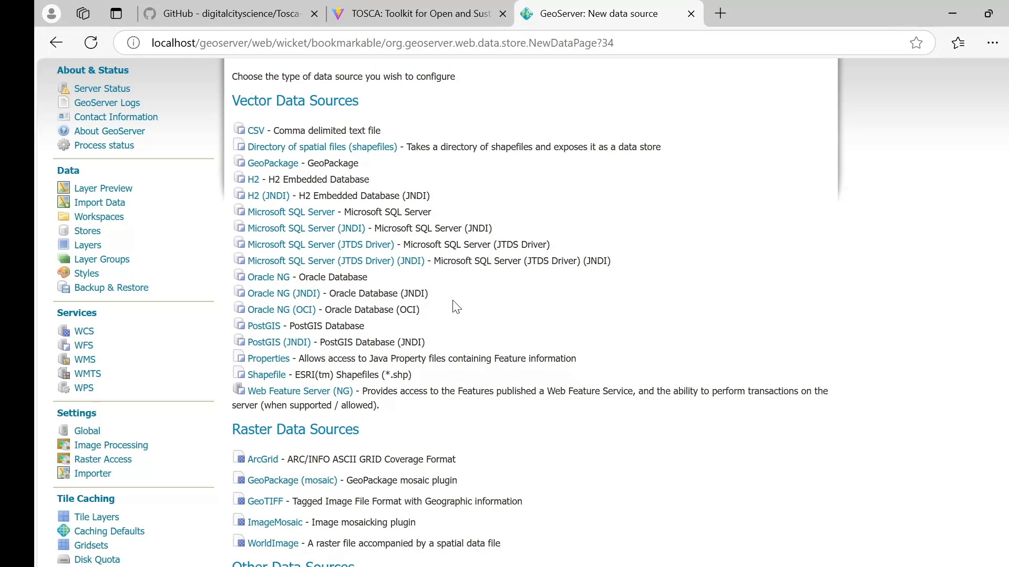
scroll(445, 312, down, 2)
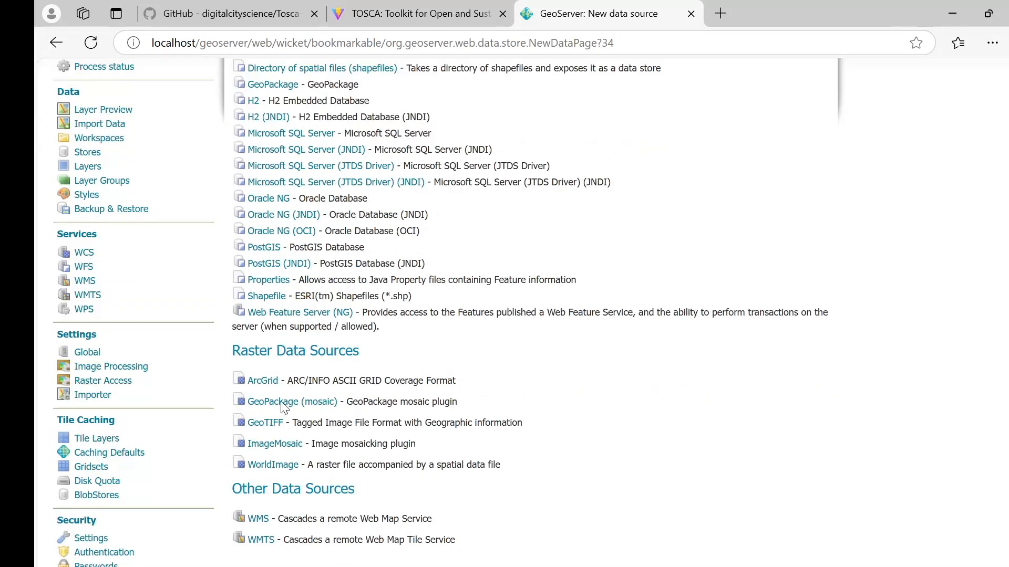
click(270, 273)
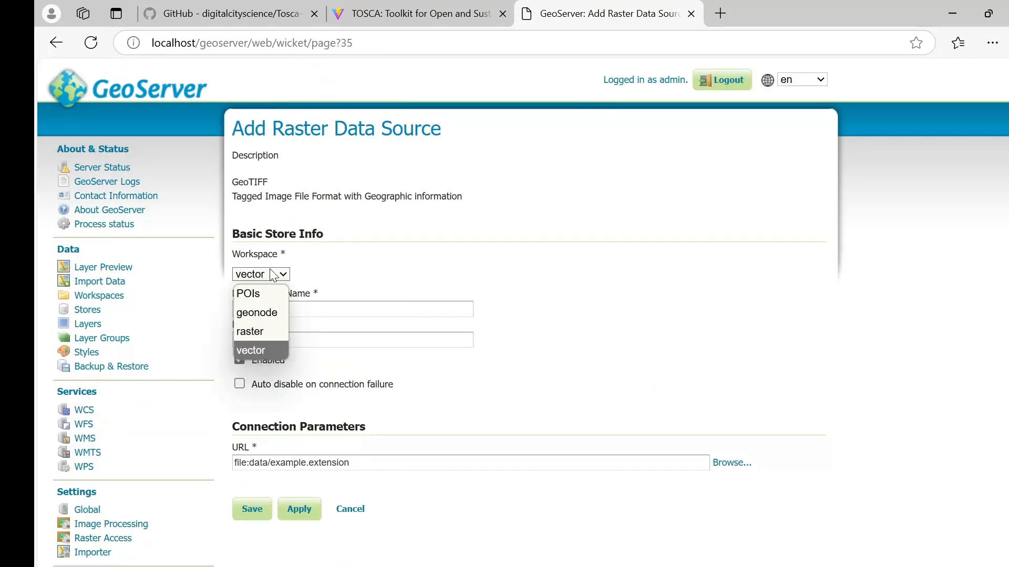
click(268, 329)
click(732, 462)
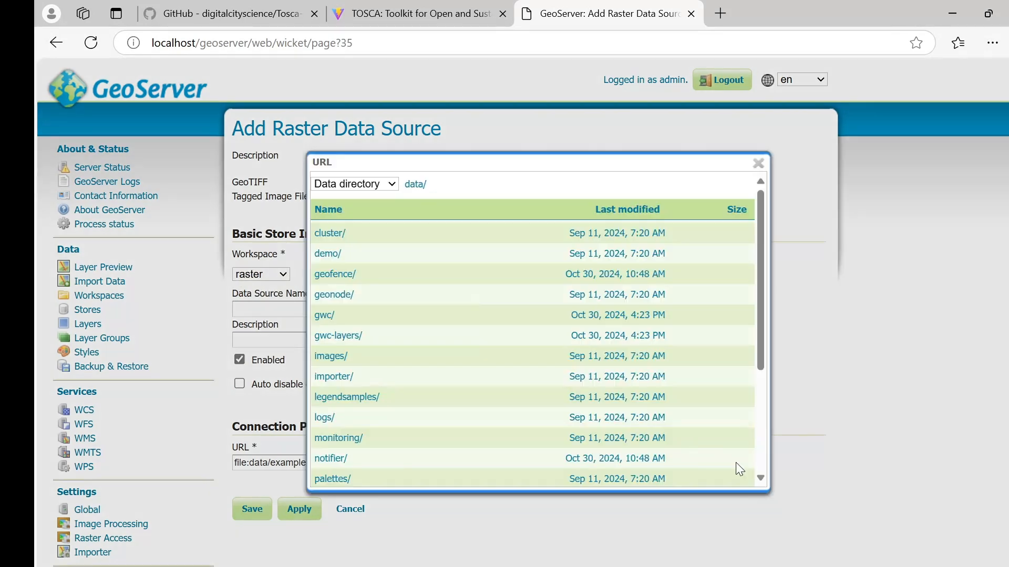
Step: Set the source file to /mnt/geospatial_data_folder/raster/Hamburg_Sentinel2-RGB.tif
click(381, 186)
click(361, 223)
scroll(357, 332, down, 3)
click(322, 263)
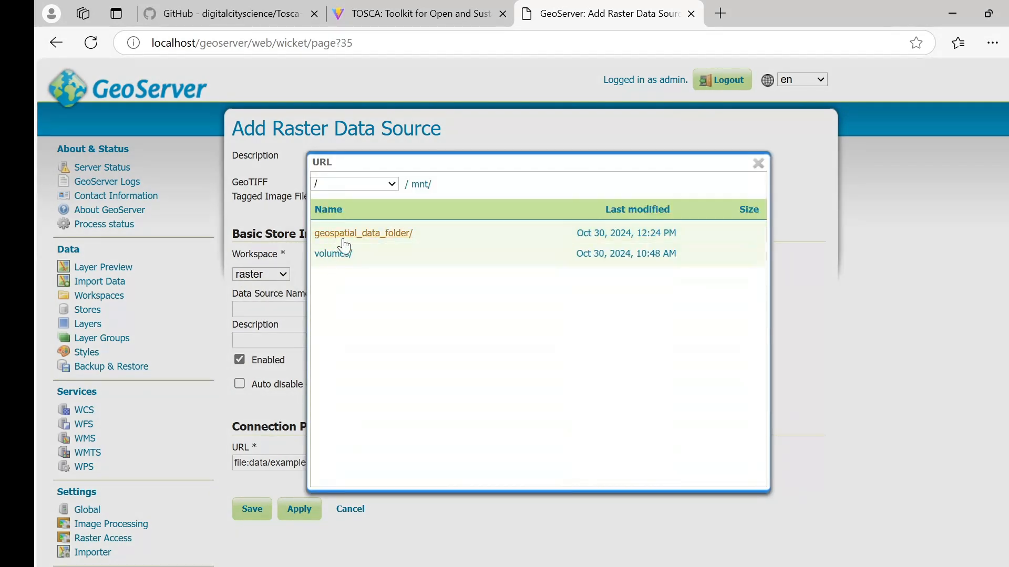
click(347, 245)
click(334, 254)
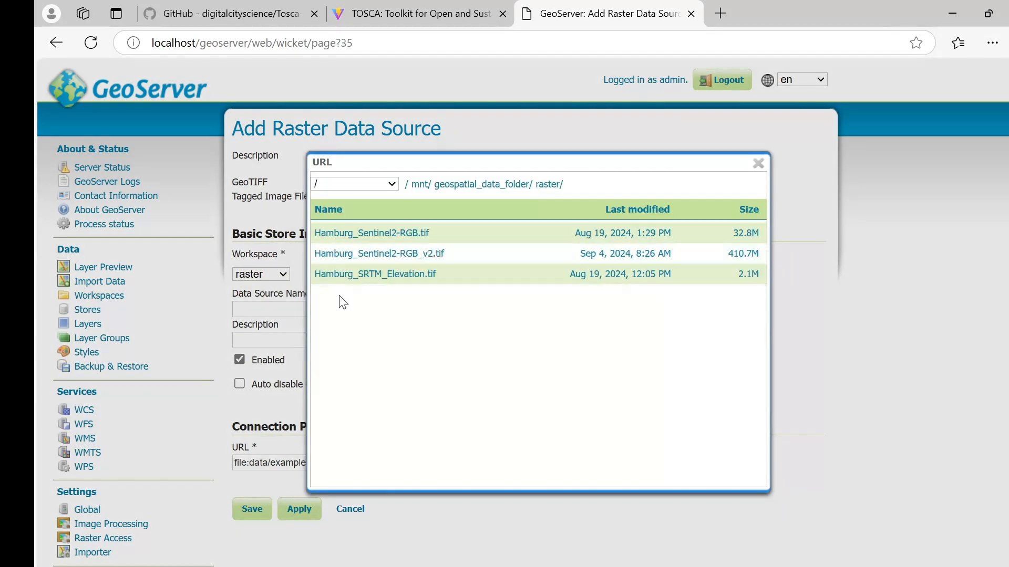
click(411, 240)
Step: Name and describe the store Hamburg_Sentinel2-RGB and save it
double_click(446, 463)
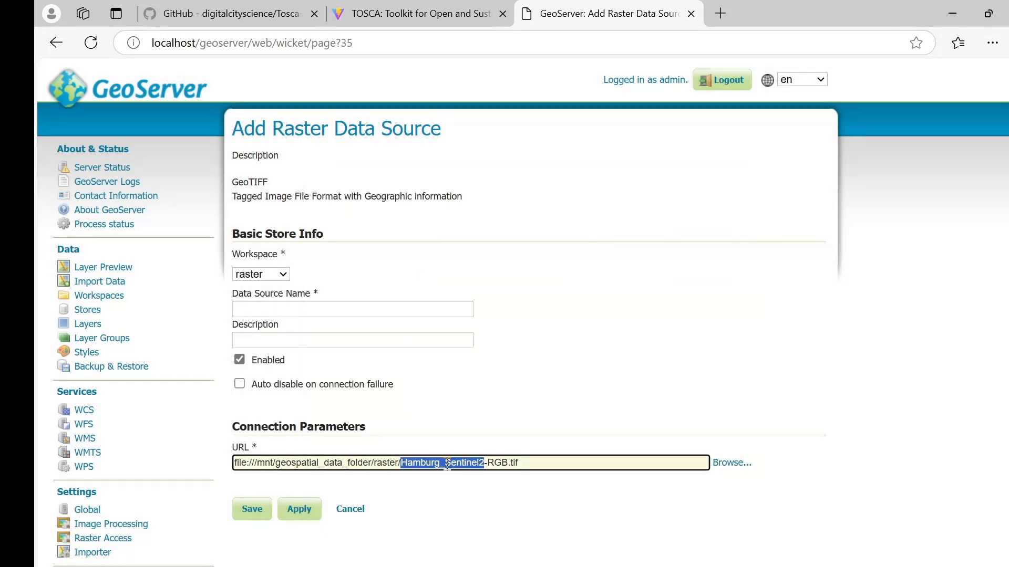
drag(401, 462, 509, 463)
key(ctrl+c)
click(410, 304)
text(Hamburg_Sentinel2-RGB.)
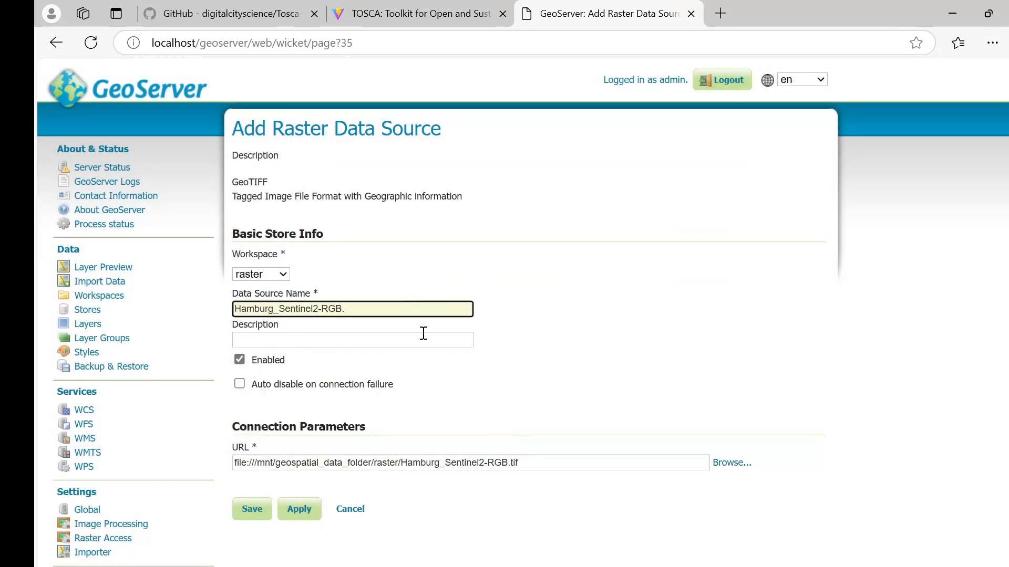
click(409, 336)
key(ctrl+v)
click(245, 511)
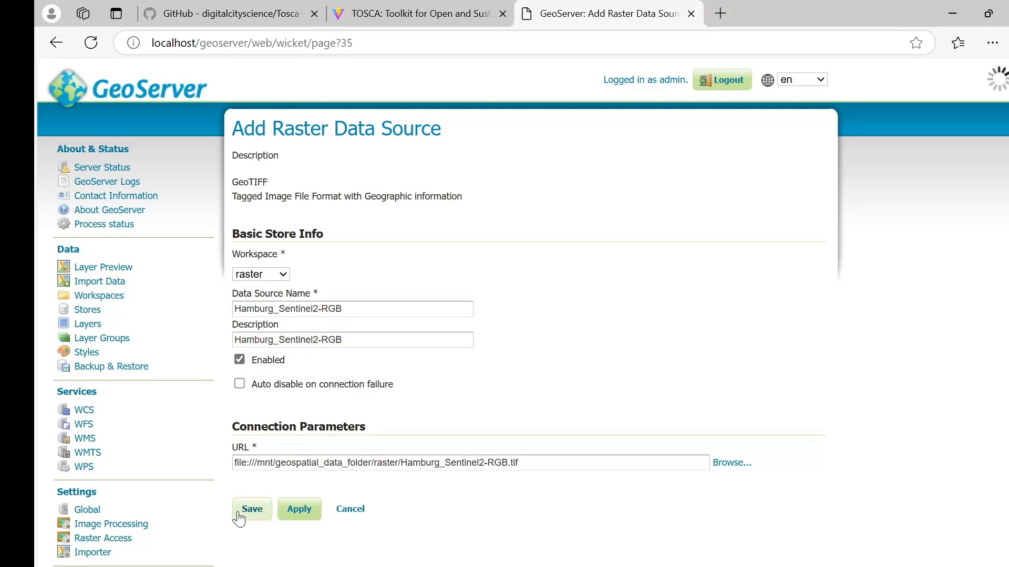
Step: Publish the Hamburg_Sentinel2-RGB layer and save it
click(731, 279)
scroll(513, 270, down, 5)
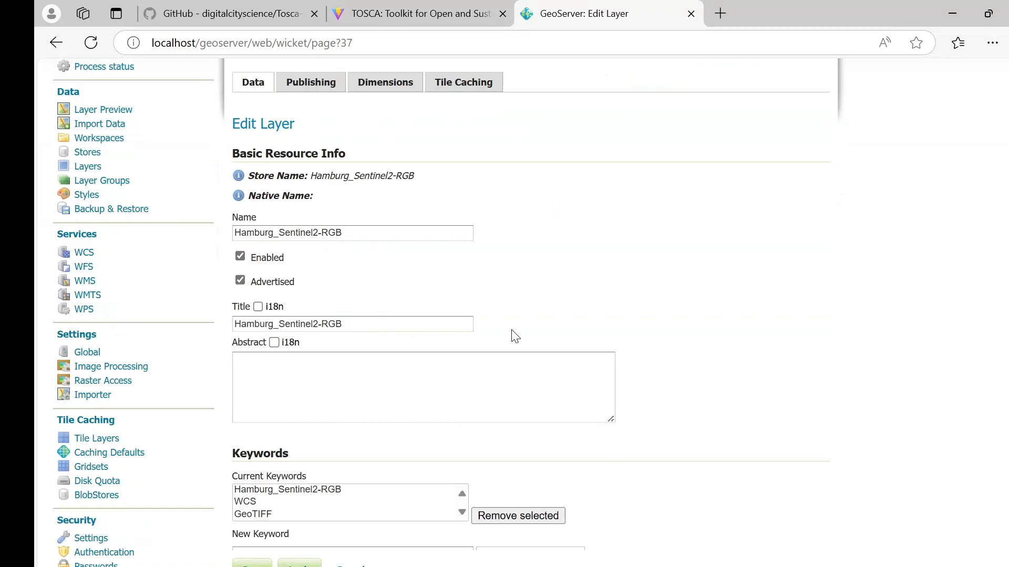
scroll(515, 336, down, 10)
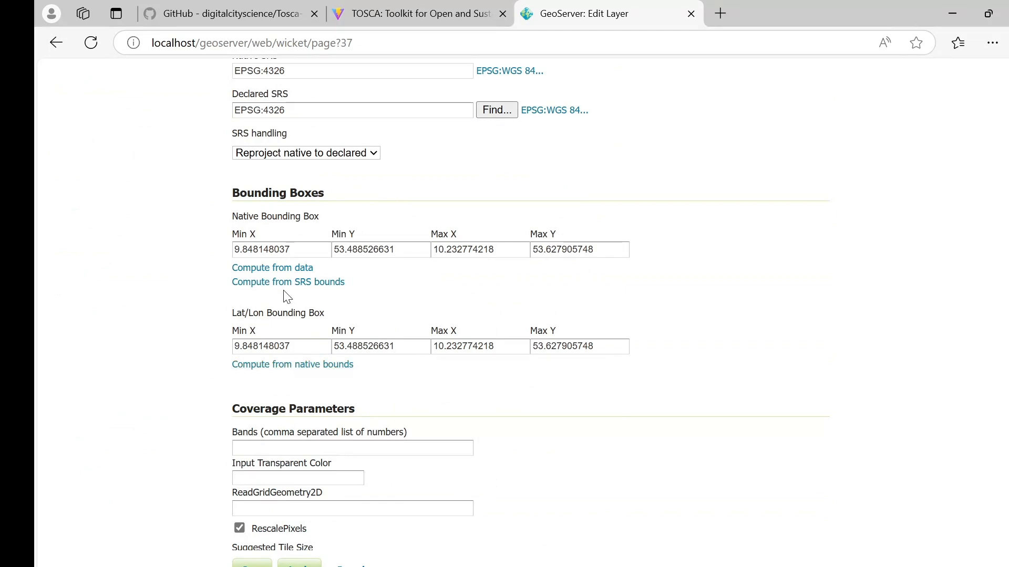
scroll(312, 367, down, 8)
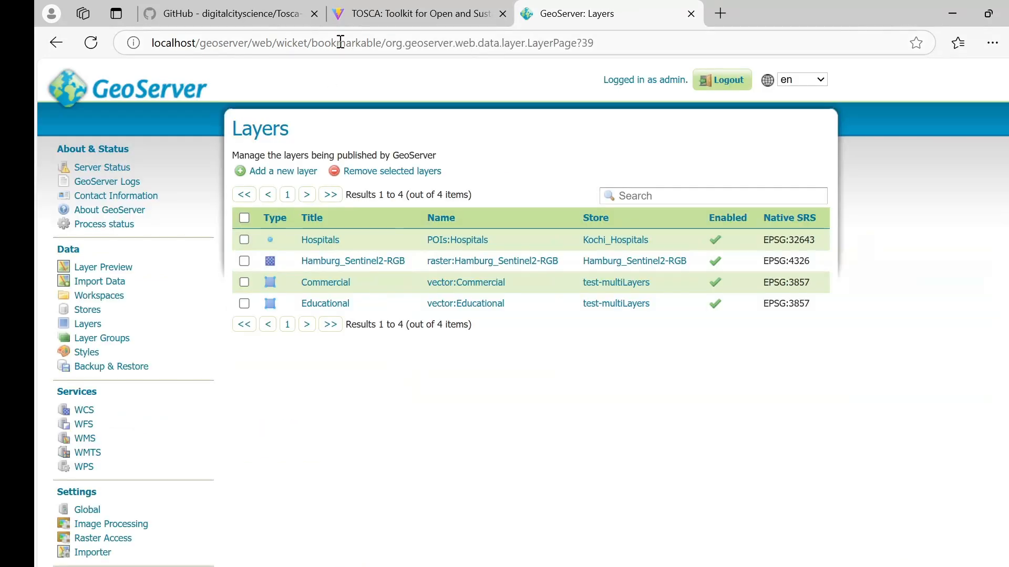
click(349, 17)
Step: Reload TOSCA, add Hamburg Sentinel2-RGB from Raster datastores, and zoom to its black rectangle
click(91, 43)
click(57, 81)
click(138, 168)
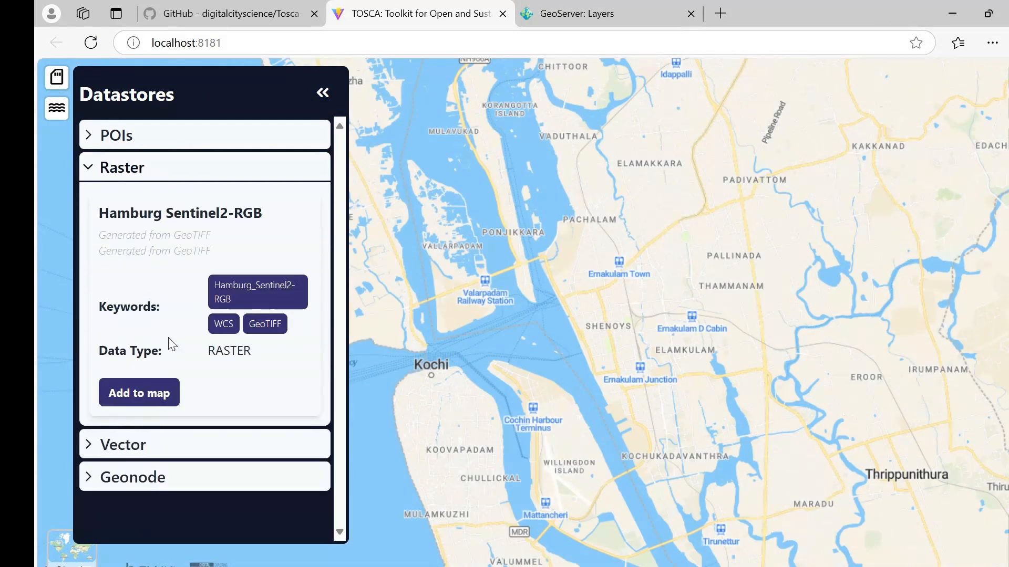
click(140, 393)
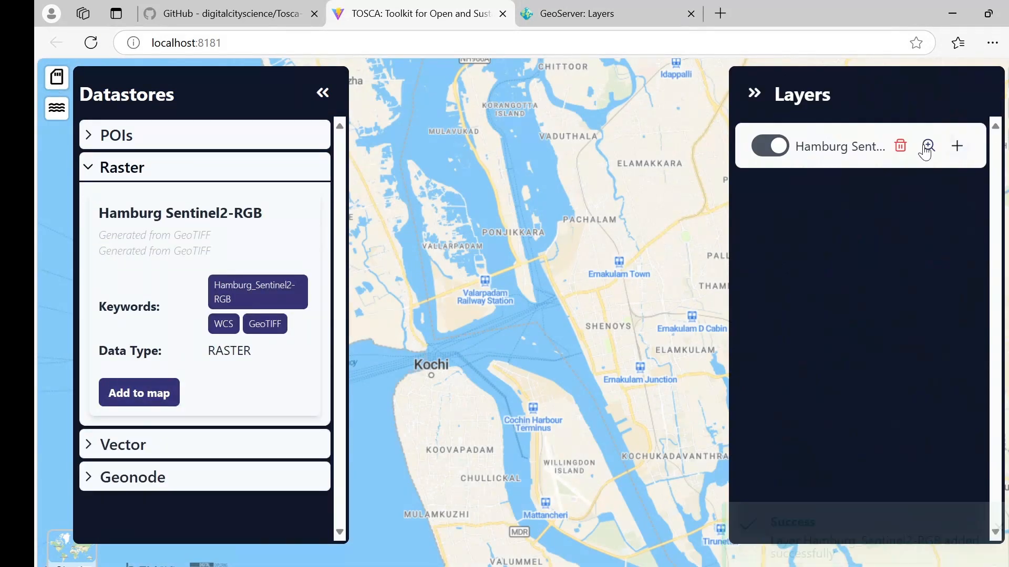
click(928, 146)
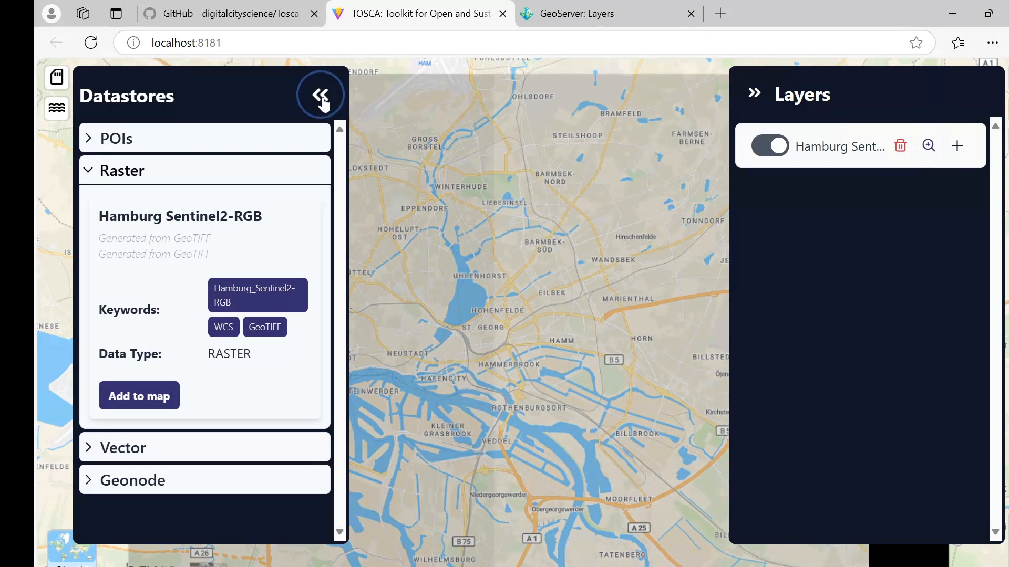
click(321, 98)
scroll(485, 350, down, 3)
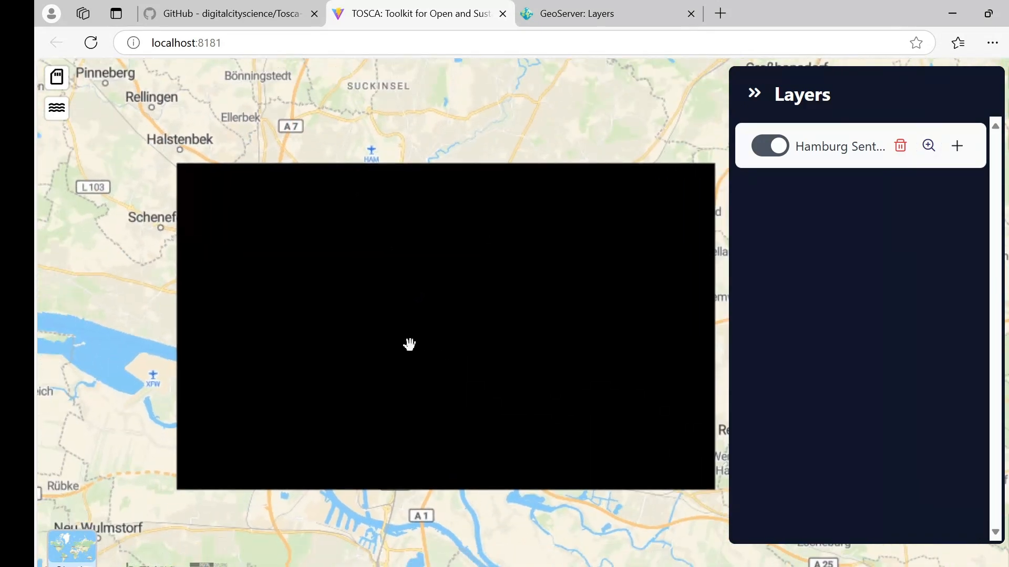
scroll(432, 326, up, 2)
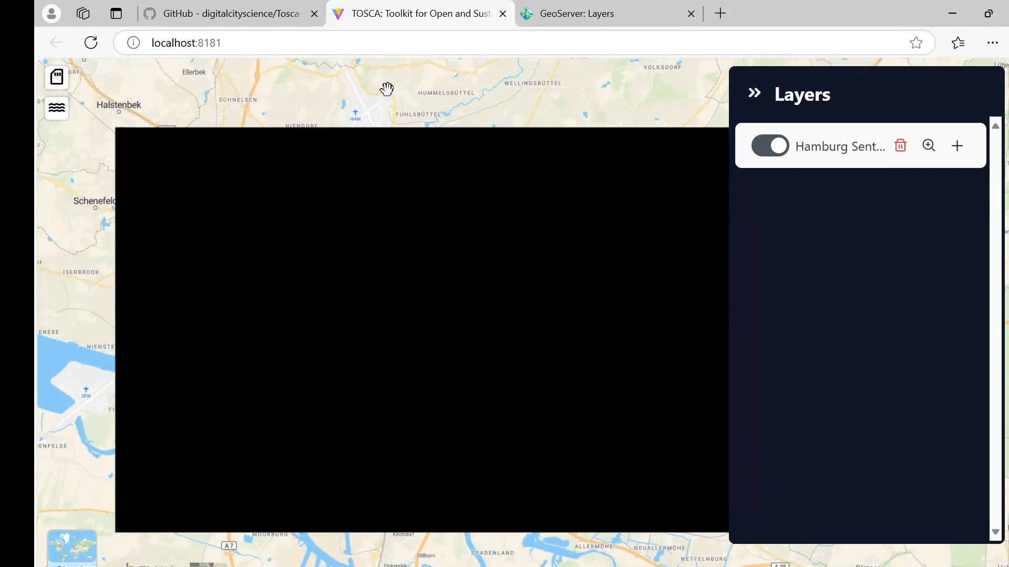
click(578, 15)
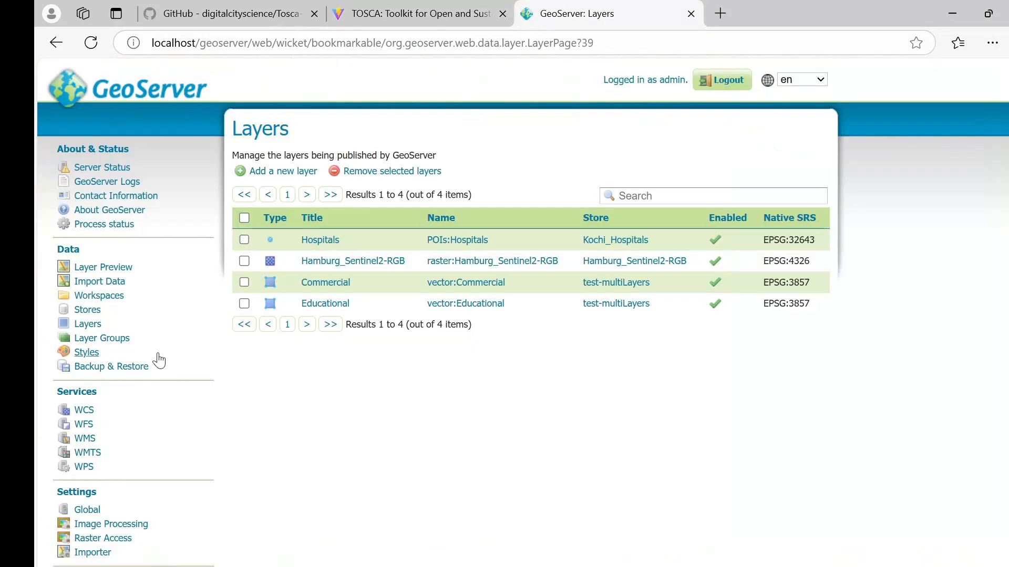
Step: Start a new GeoServer style and begin choosing a style file to upload
scroll(118, 303, down, 1)
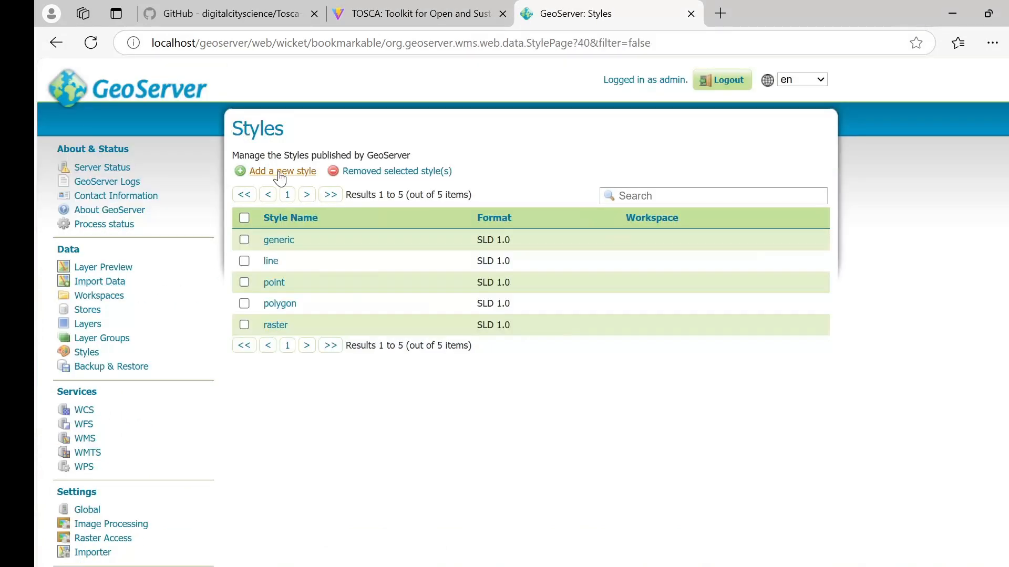
click(280, 172)
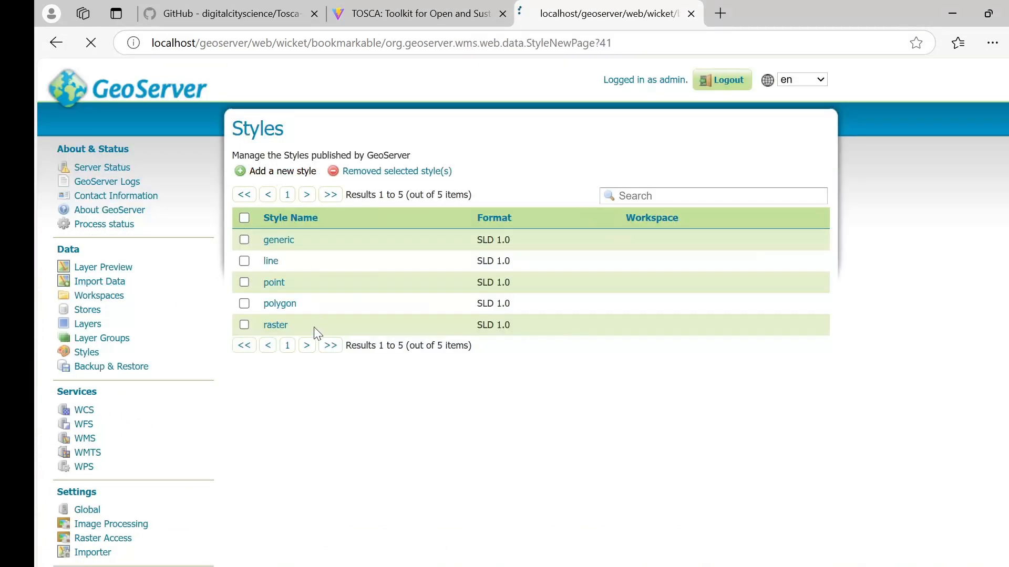
scroll(318, 387, down, 1)
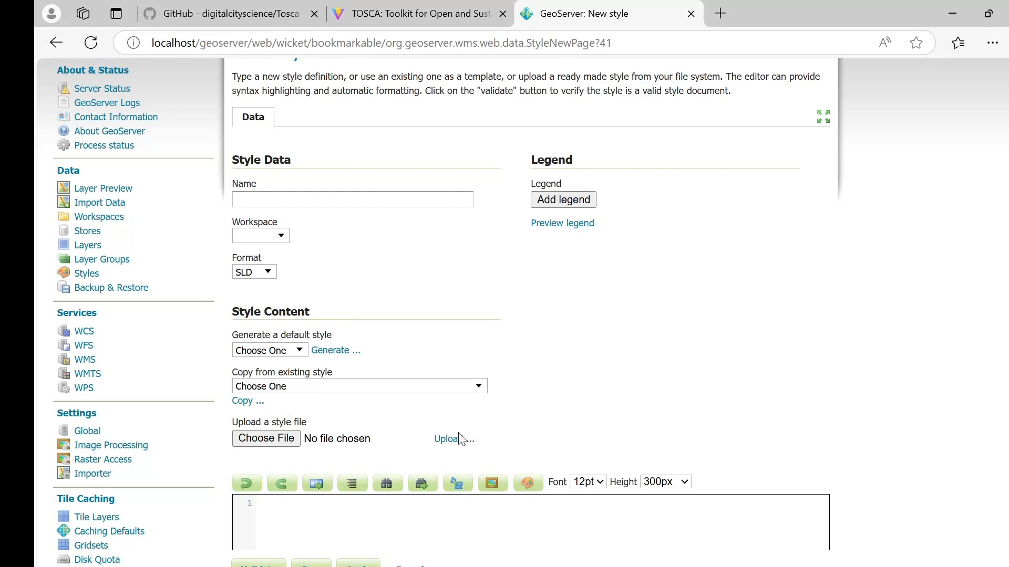
click(287, 445)
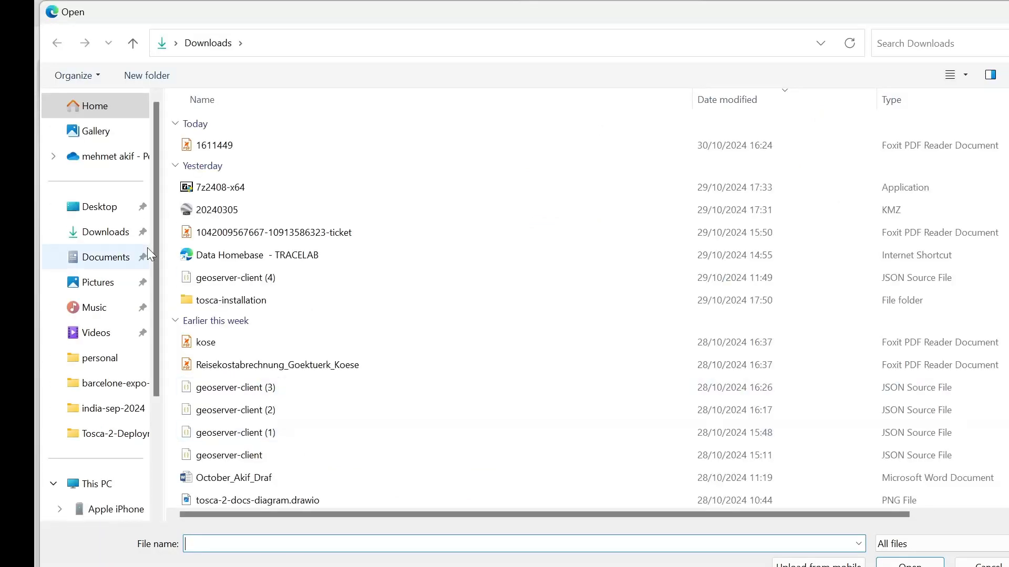
Step: Select rgb.sld from geospatial_data_folder/raster and upload it into the style editor
click(278, 277)
double_click(280, 300)
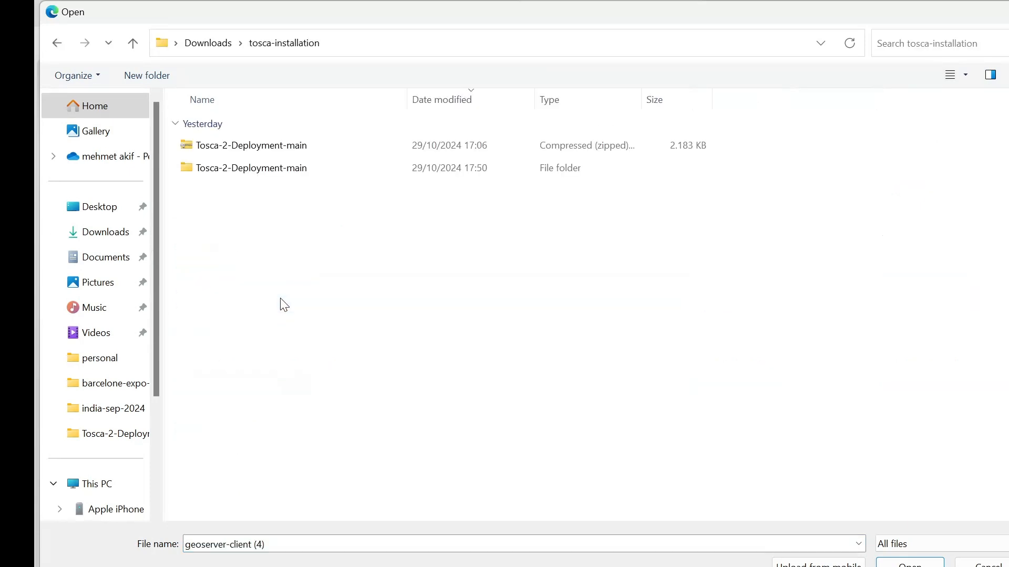
double_click(284, 168)
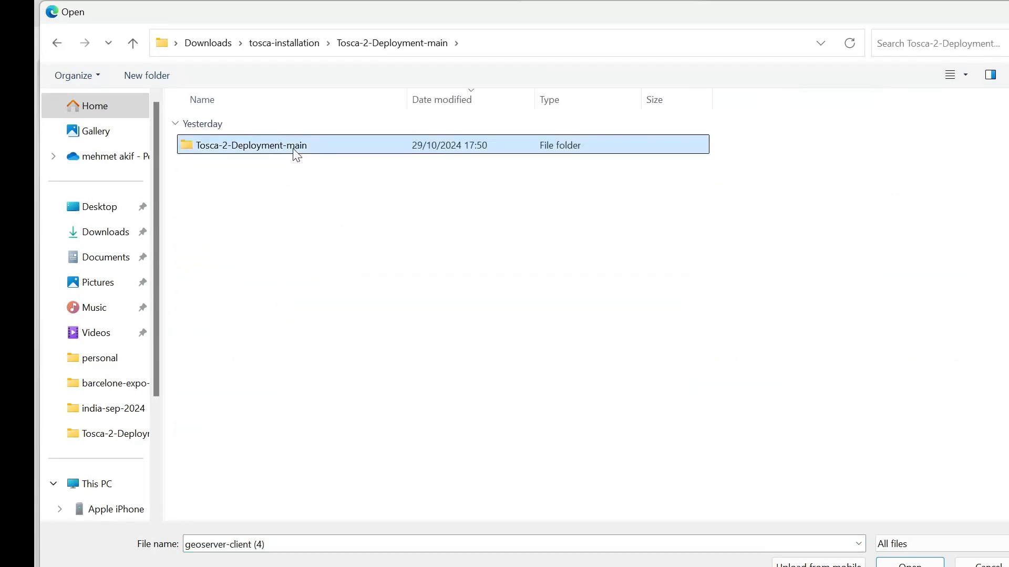
double_click(293, 147)
double_click(255, 456)
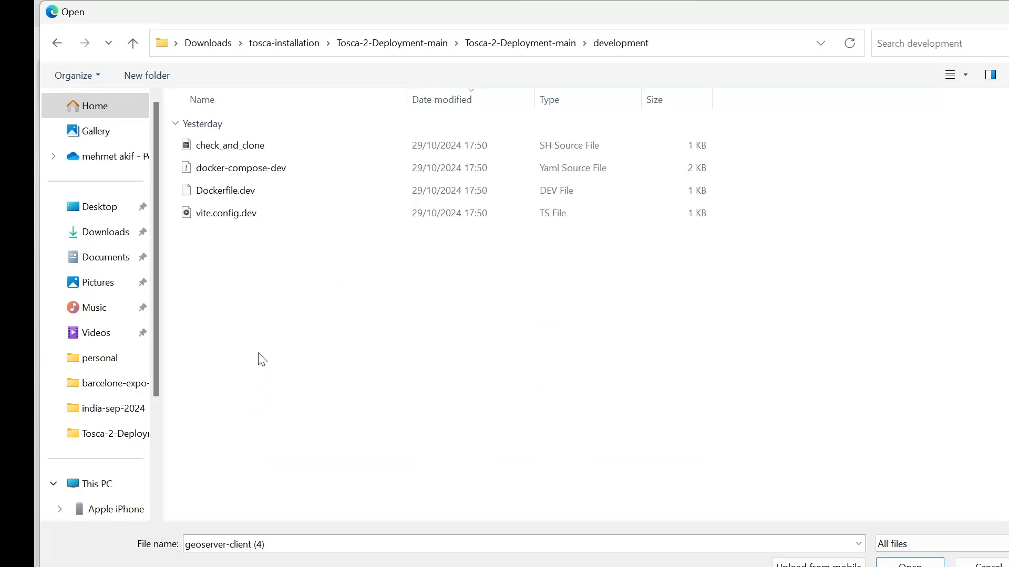
click(489, 45)
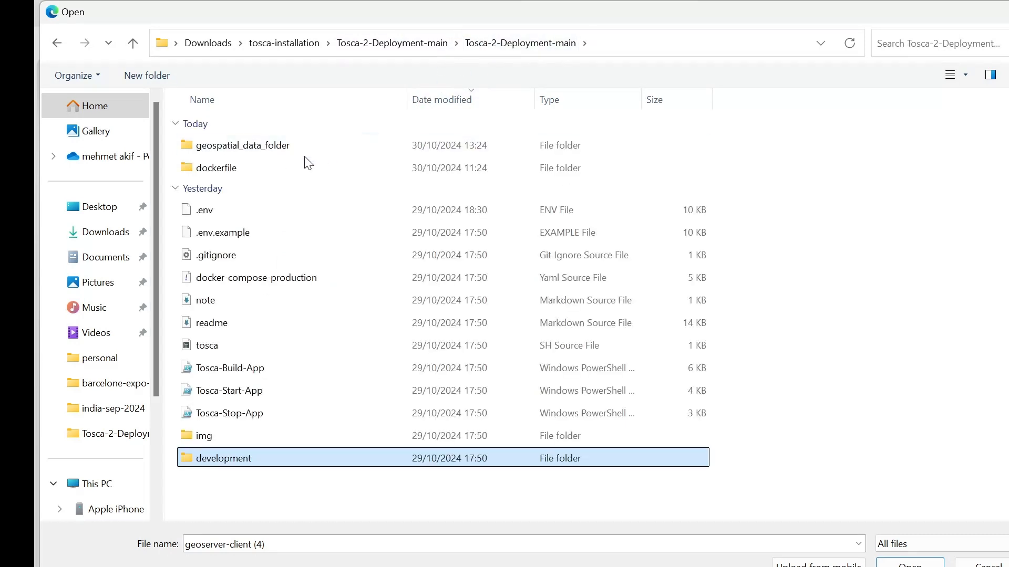
double_click(307, 155)
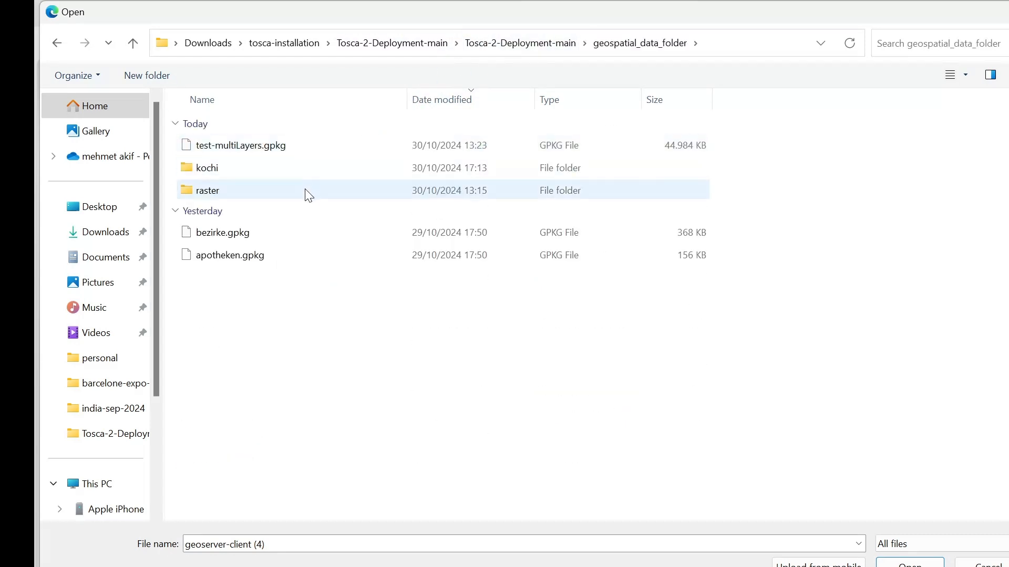
double_click(308, 194)
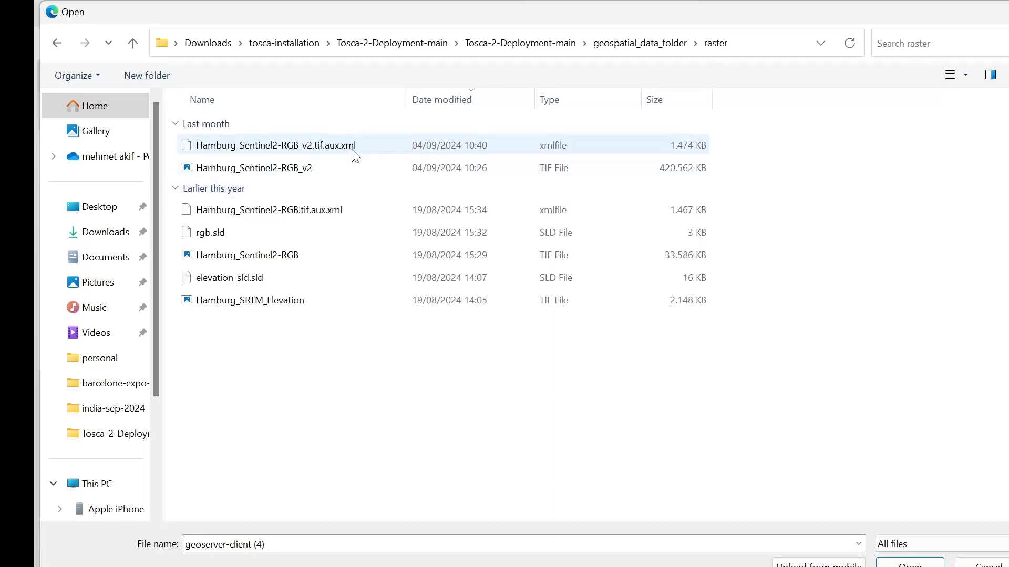
double_click(317, 233)
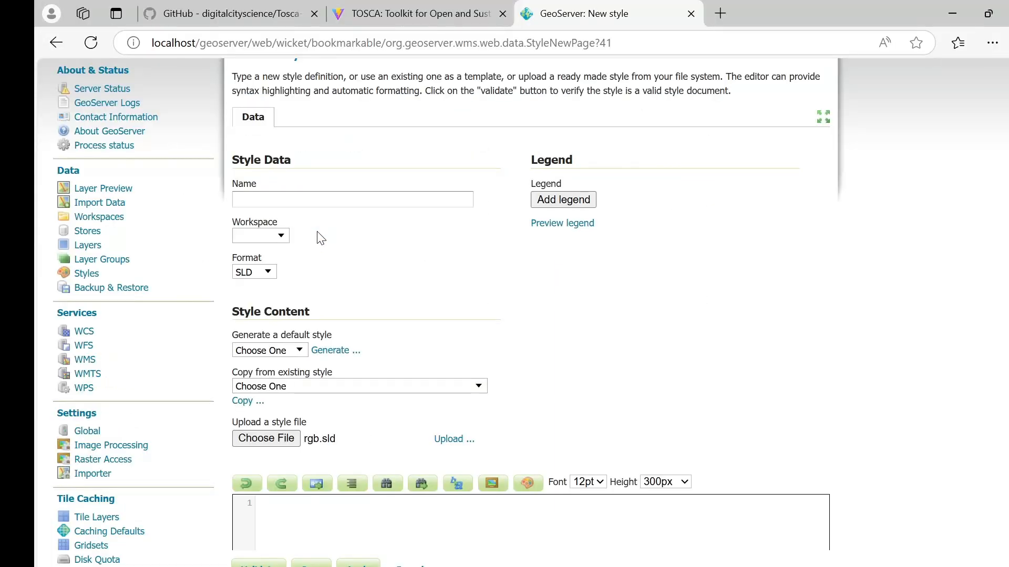
click(450, 442)
scroll(344, 342, down, 10)
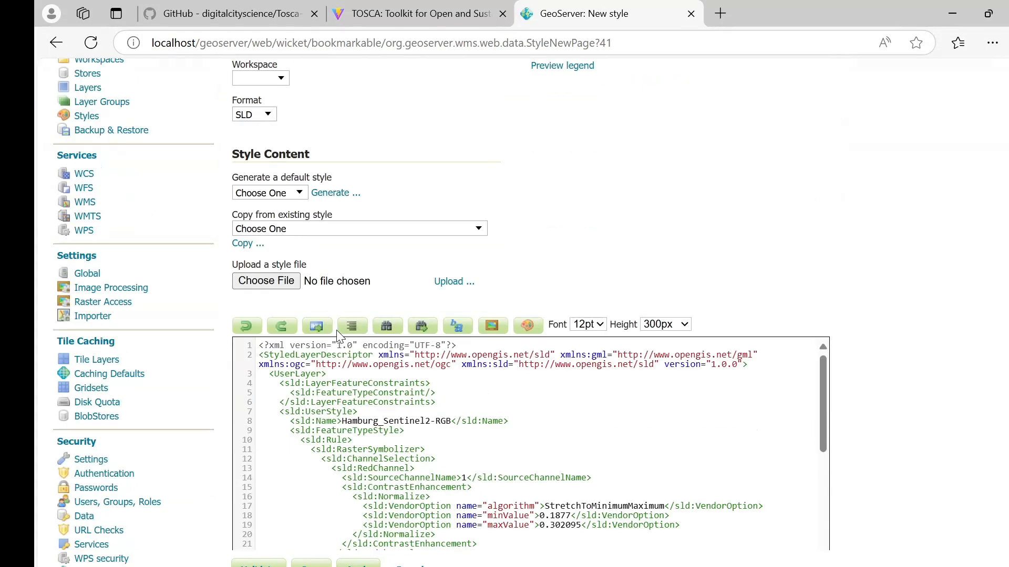
Step: Save the rgb style and set it as Hamburg_Sentinel2-RGB's default style
click(312, 540)
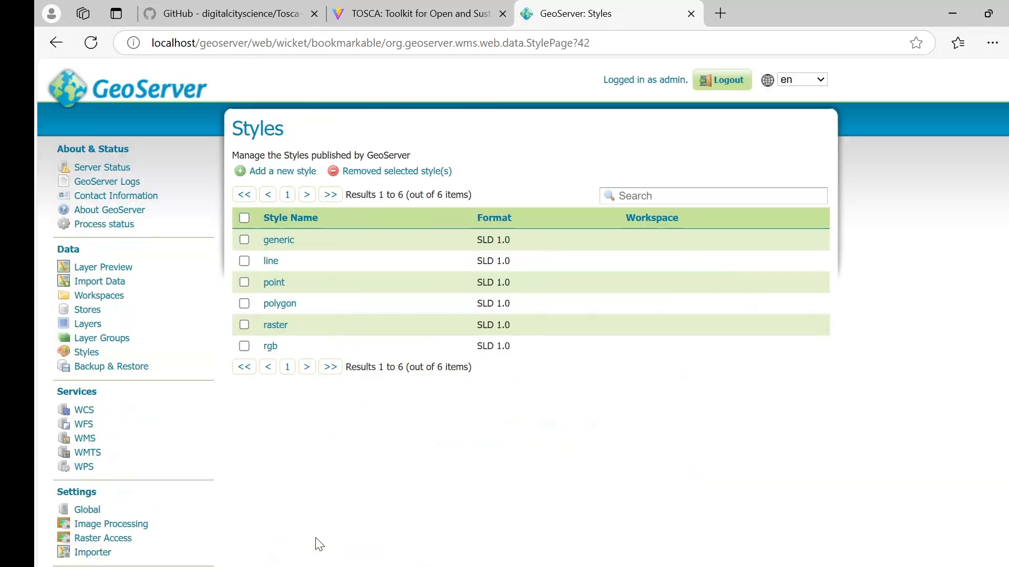
click(77, 324)
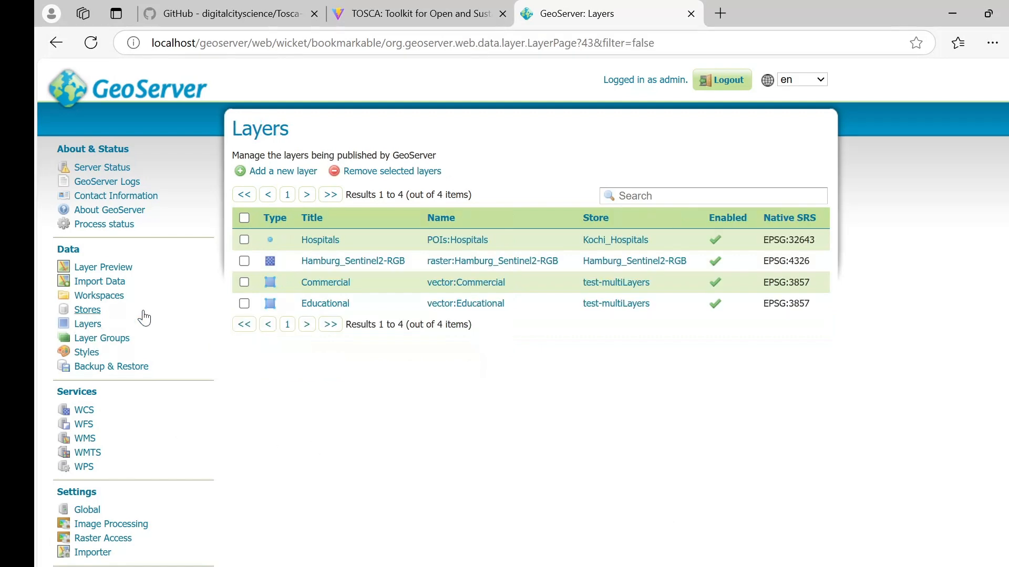
click(405, 262)
scroll(295, 463, down, 20)
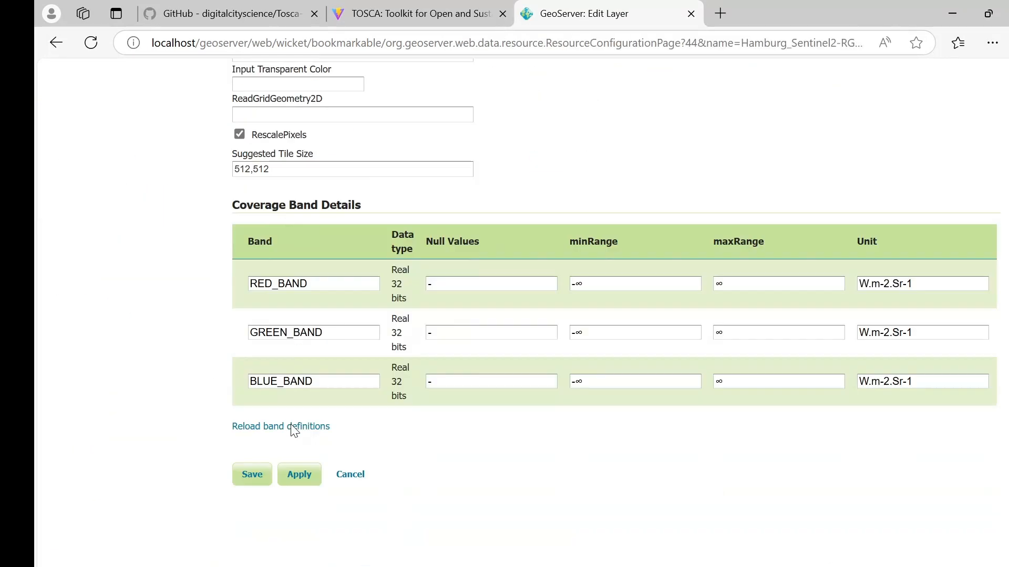
scroll(227, 428, up, 17)
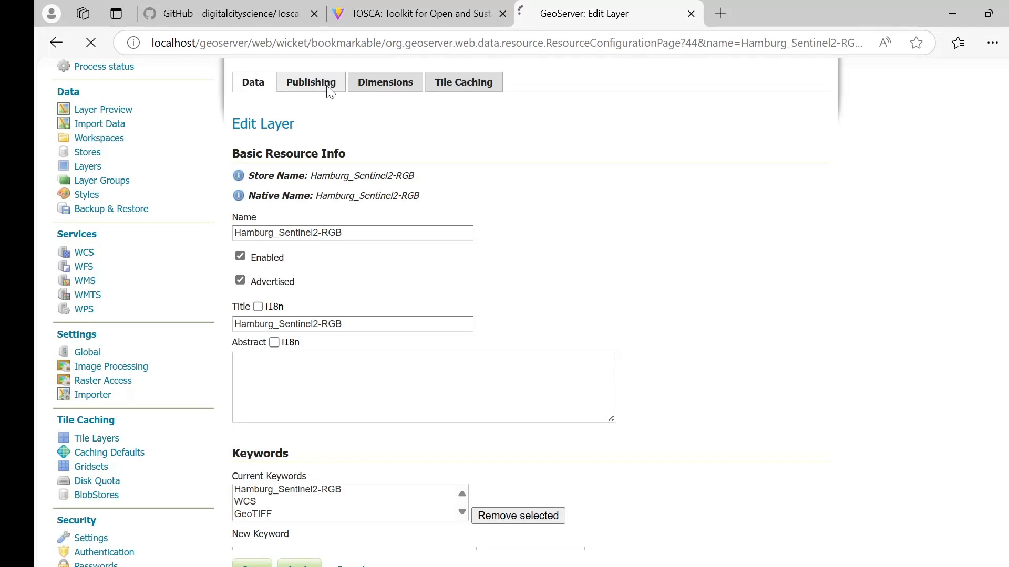
scroll(329, 315, down, 15)
click(264, 318)
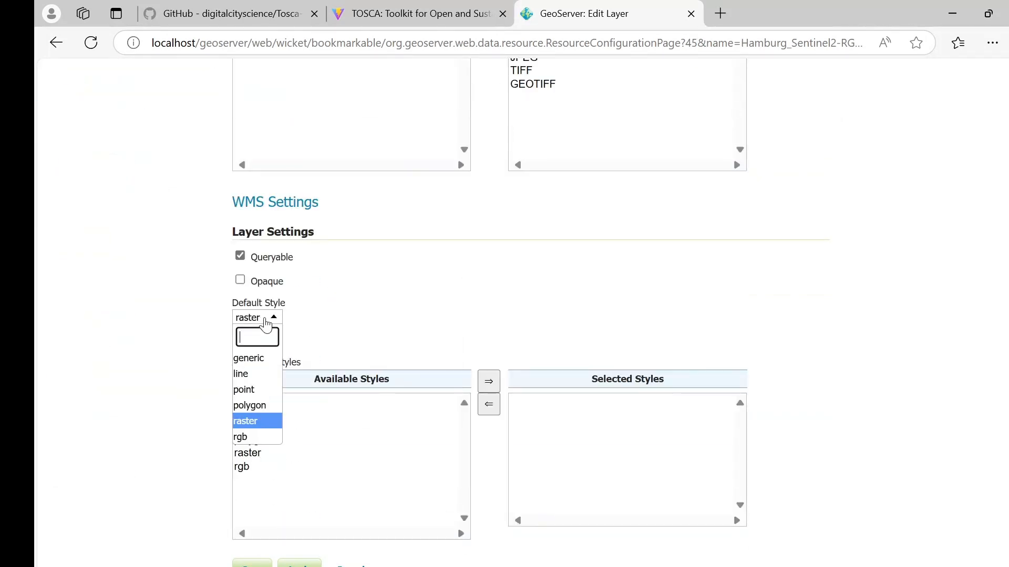
click(250, 437)
click(254, 565)
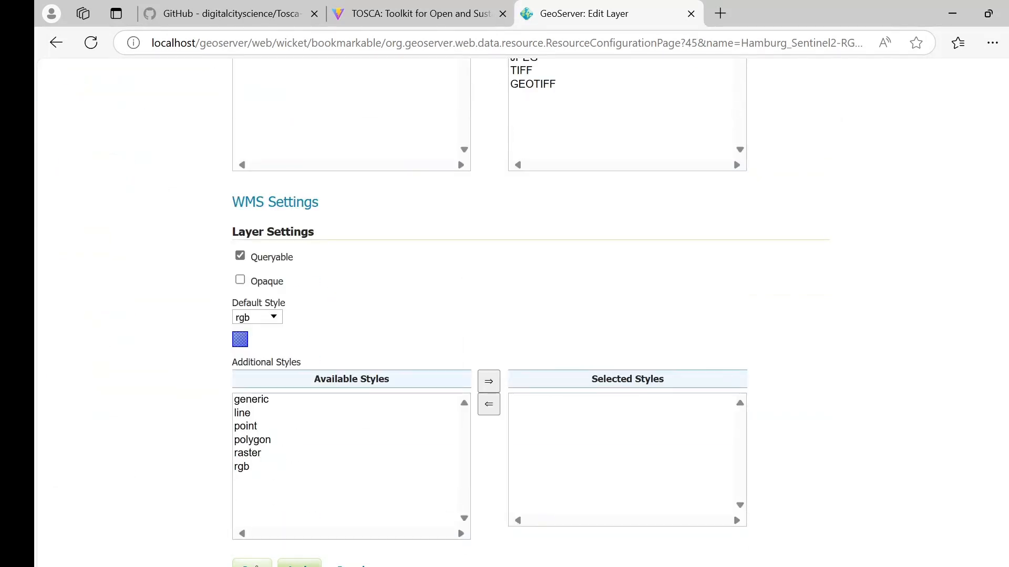
Step: Delete Hamburg Sentinel2-RGB from the TOSCA map and re-add it so it renders in true colour
click(442, 13)
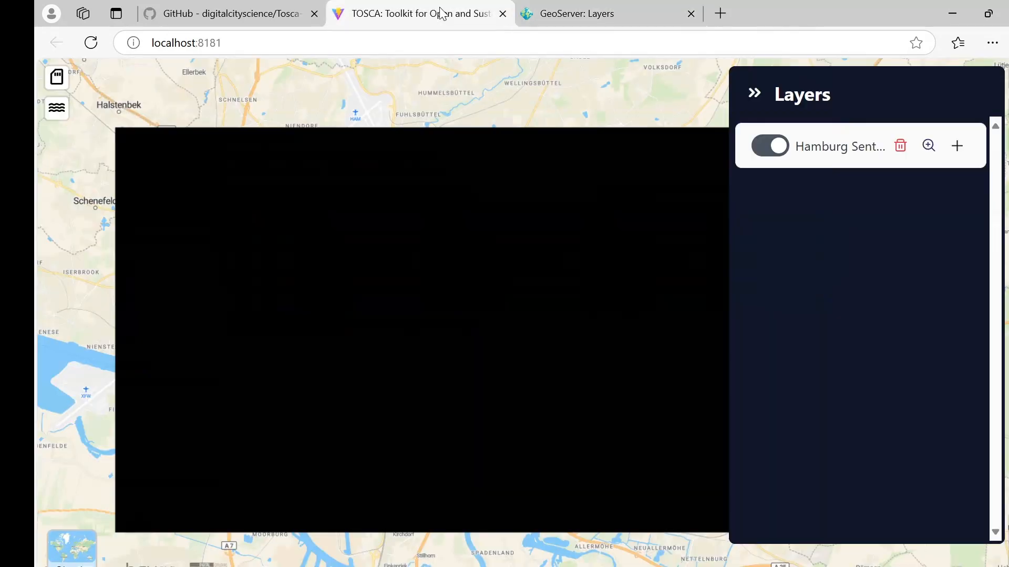
click(901, 147)
click(486, 369)
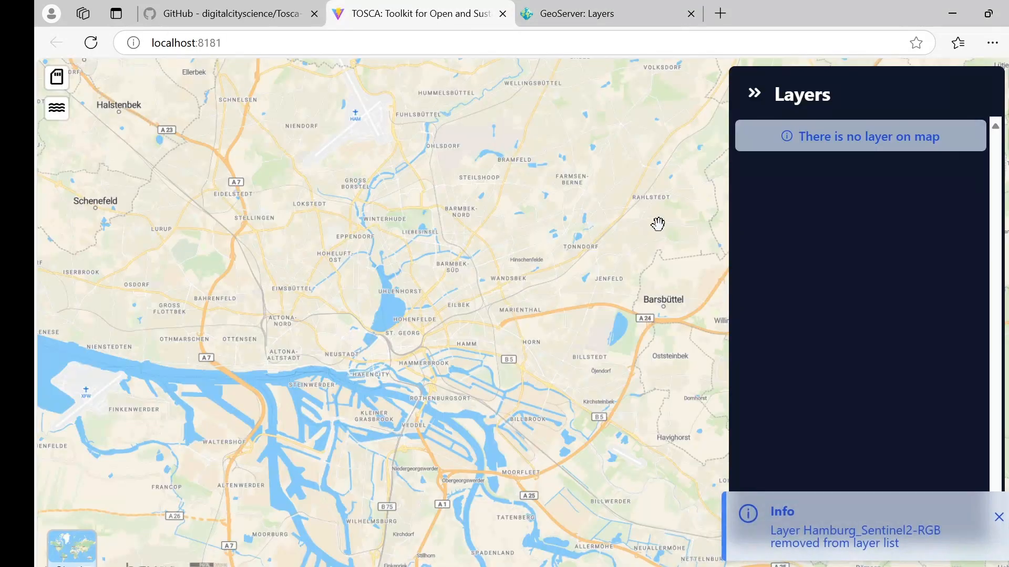
click(57, 79)
click(135, 391)
drag(412, 341, 571, 318)
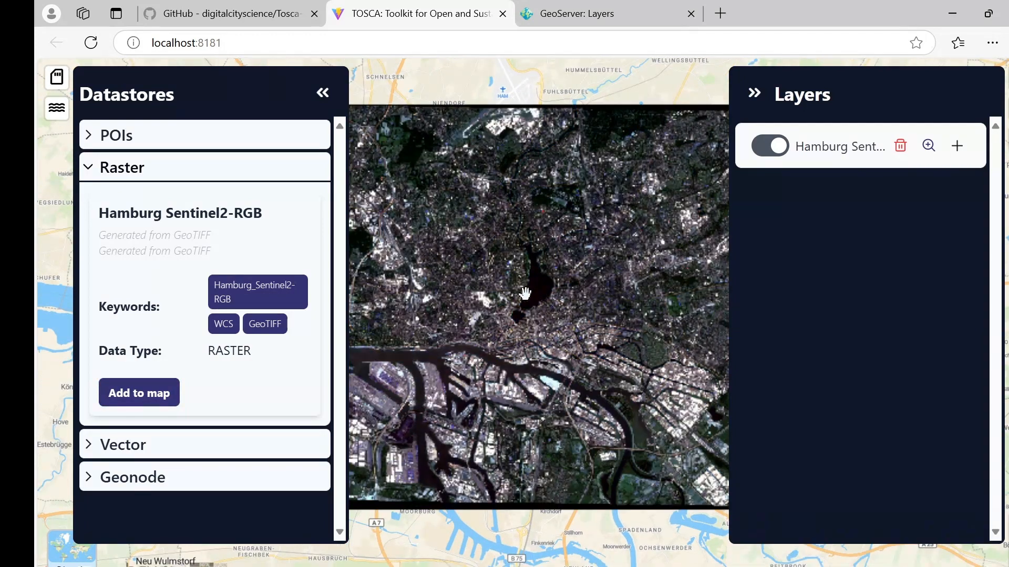
click(323, 93)
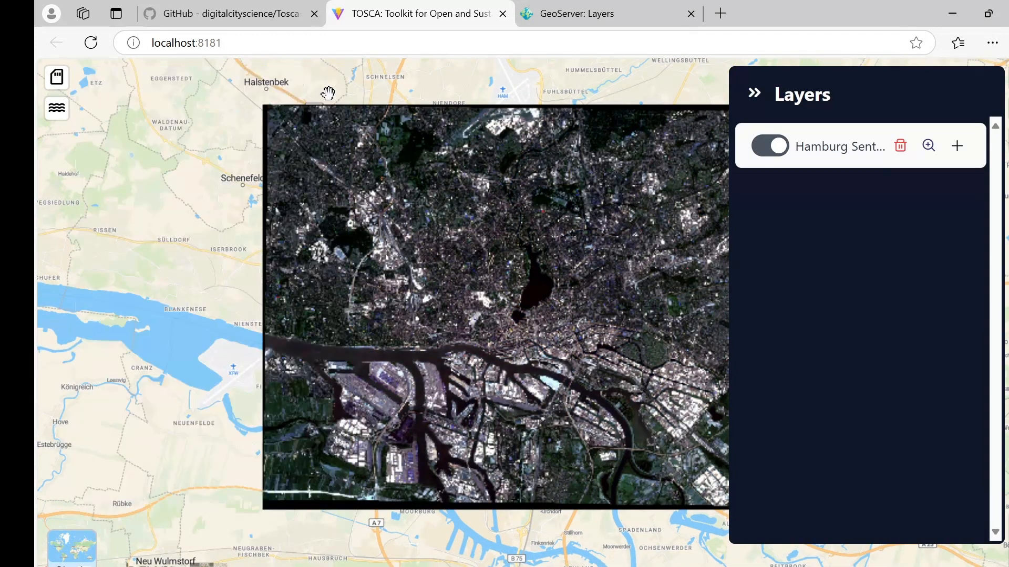
click(756, 98)
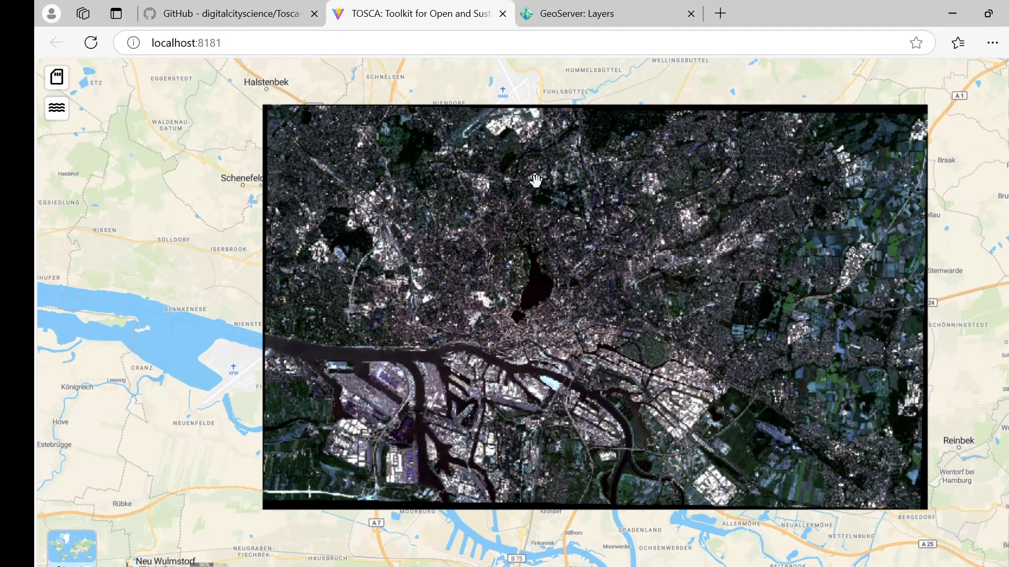
click(613, 21)
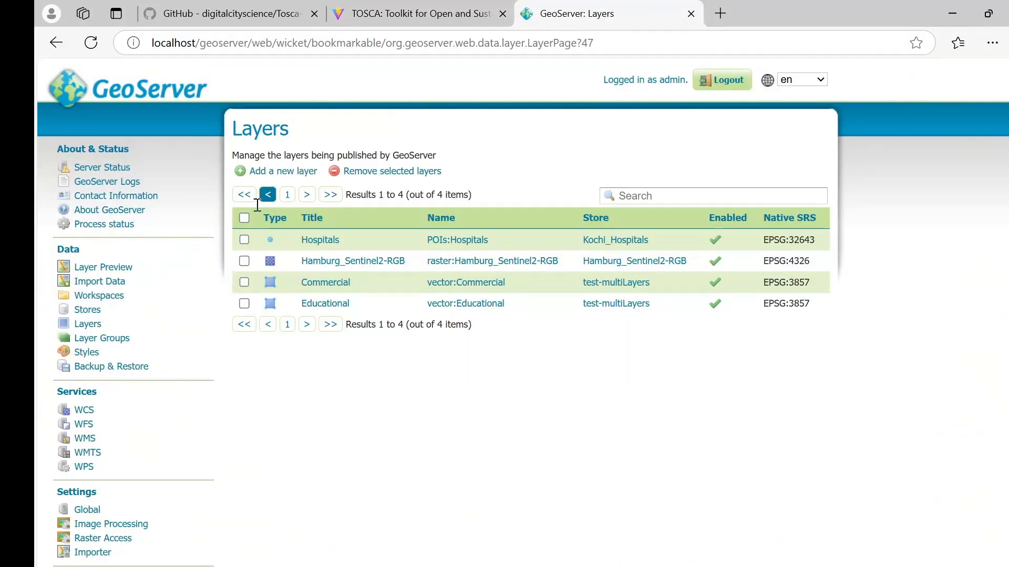
Step: Start a new GeoTIFF data store in GeoServer
click(87, 310)
click(287, 177)
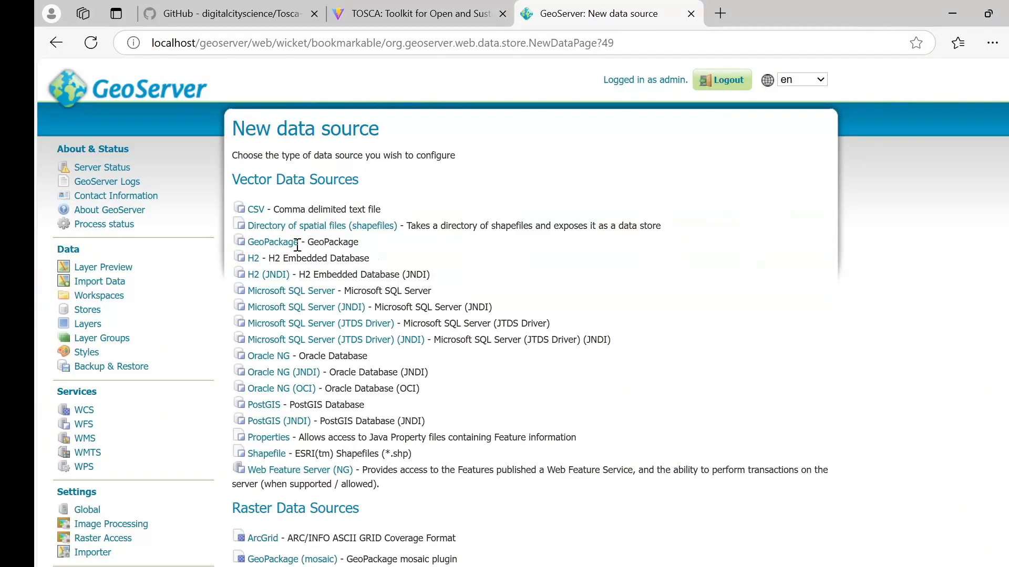
scroll(282, 374, down, 5)
click(279, 349)
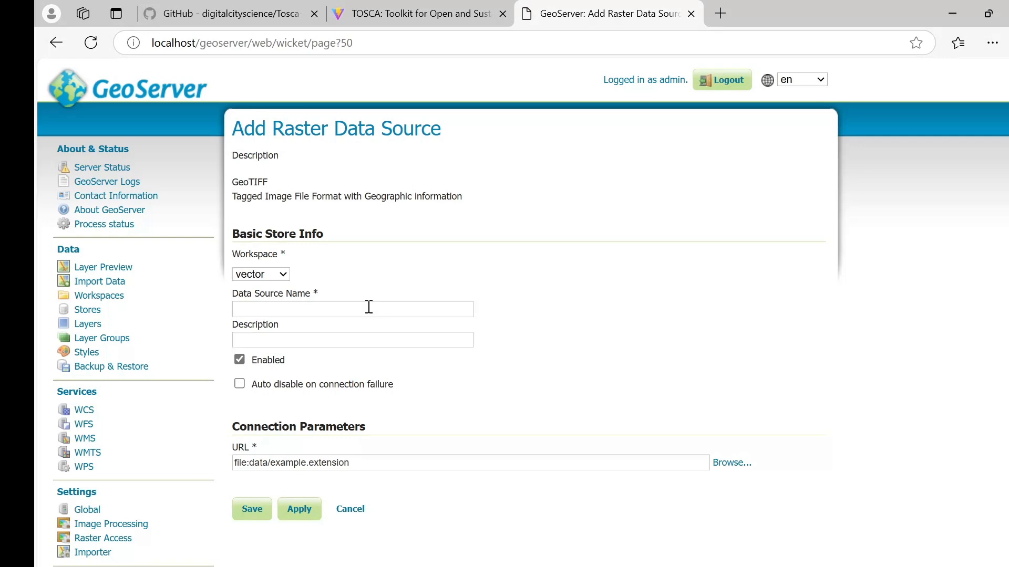
Step: Set the source file to /mnt/geospatial_data_folder/raster/Hamburg_SRTM_Elevation.tif
click(729, 471)
click(381, 185)
click(342, 205)
scroll(362, 339, down, 3)
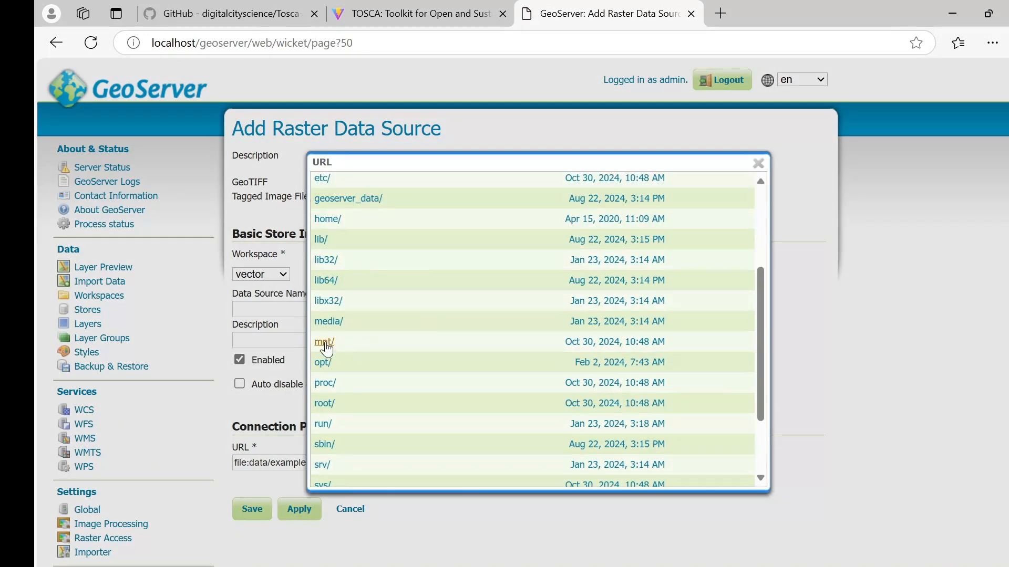
click(323, 349)
click(368, 235)
click(328, 254)
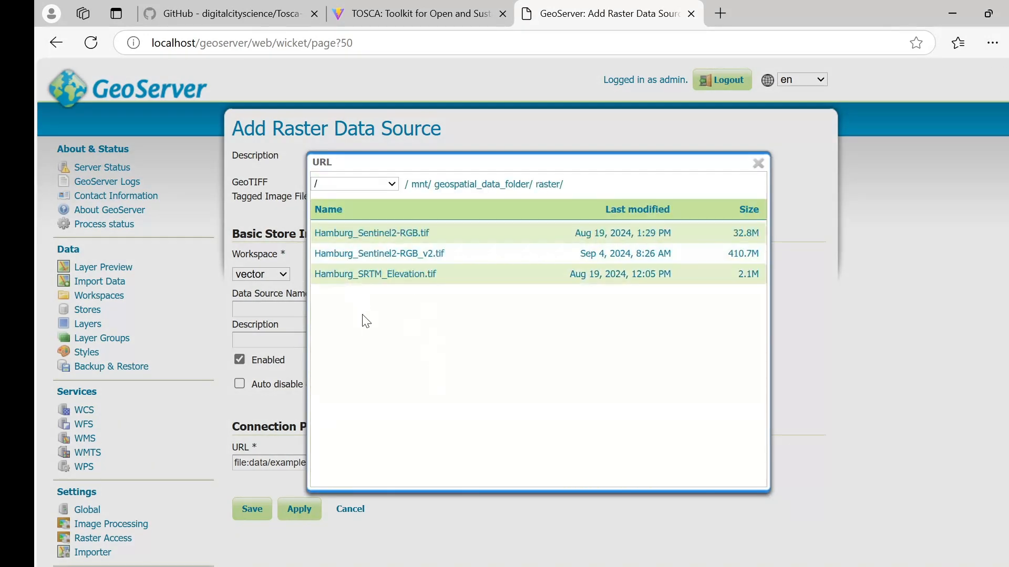
click(367, 275)
Step: Name and describe the store Hamburg_SRTM_Elevation and save it
double_click(468, 464)
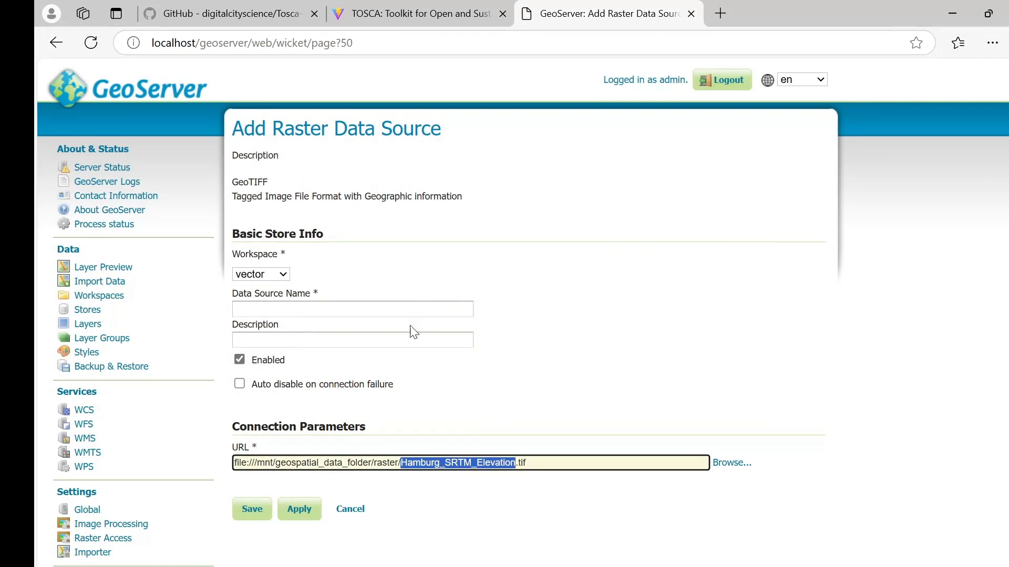
key(ctrl+c)
click(446, 310)
key(ctrl+v)
click(446, 340)
key(ctrl+v)
click(251, 509)
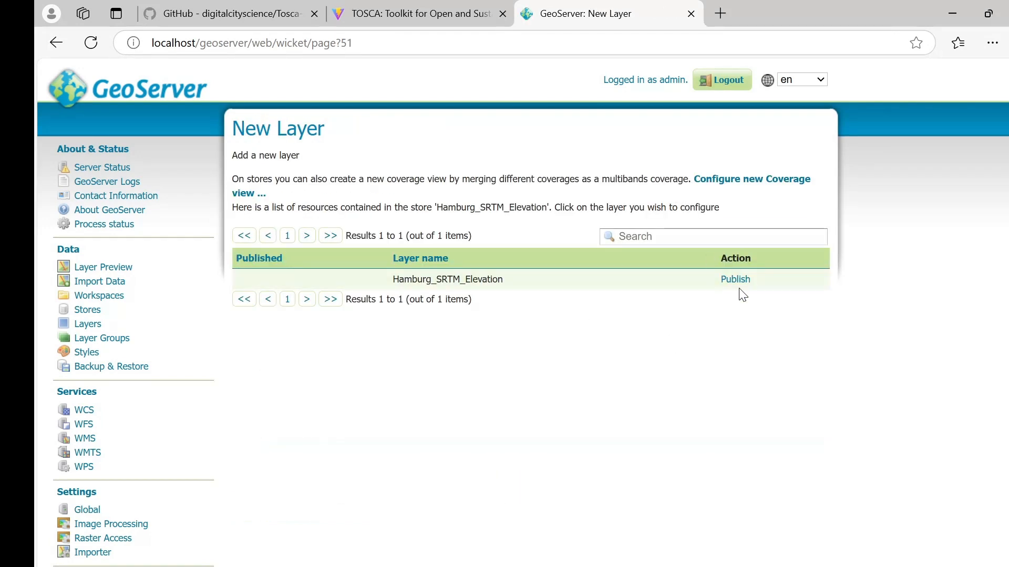
Step: Publish the Hamburg_SRTM_Elevation layer and save it
click(739, 280)
scroll(376, 315, down, 15)
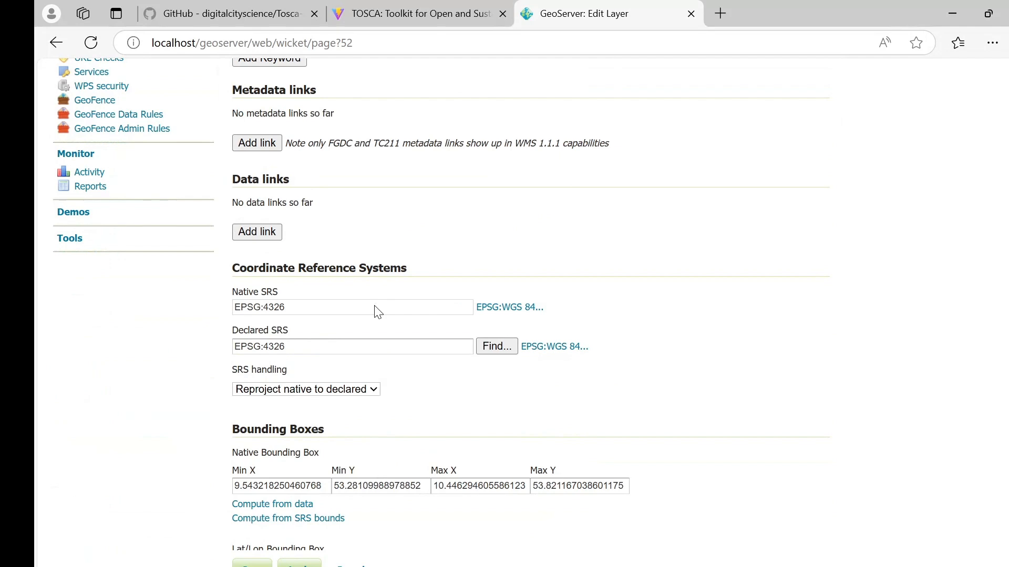
scroll(377, 313, down, 5)
scroll(378, 377, down, 4)
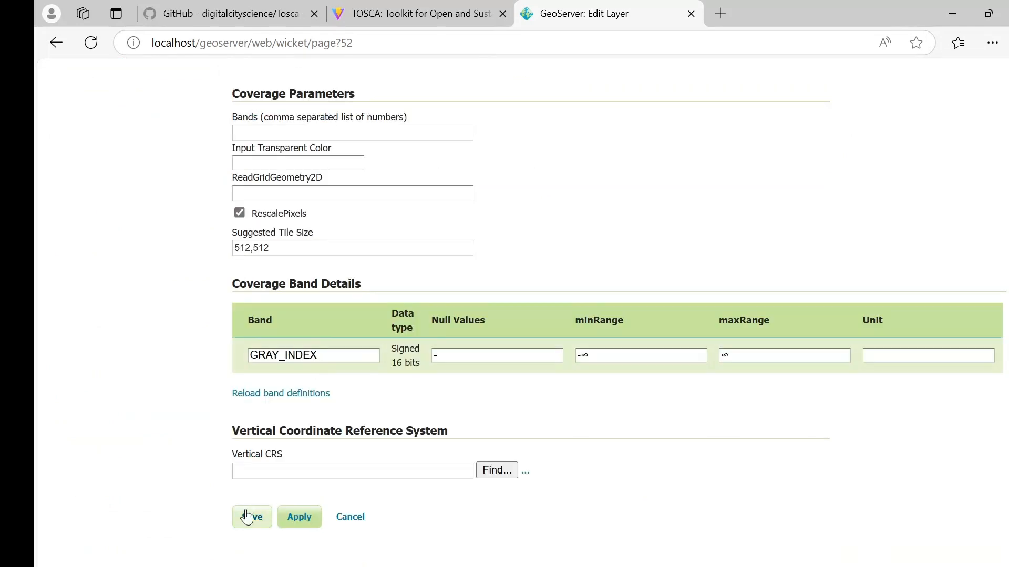
click(408, 14)
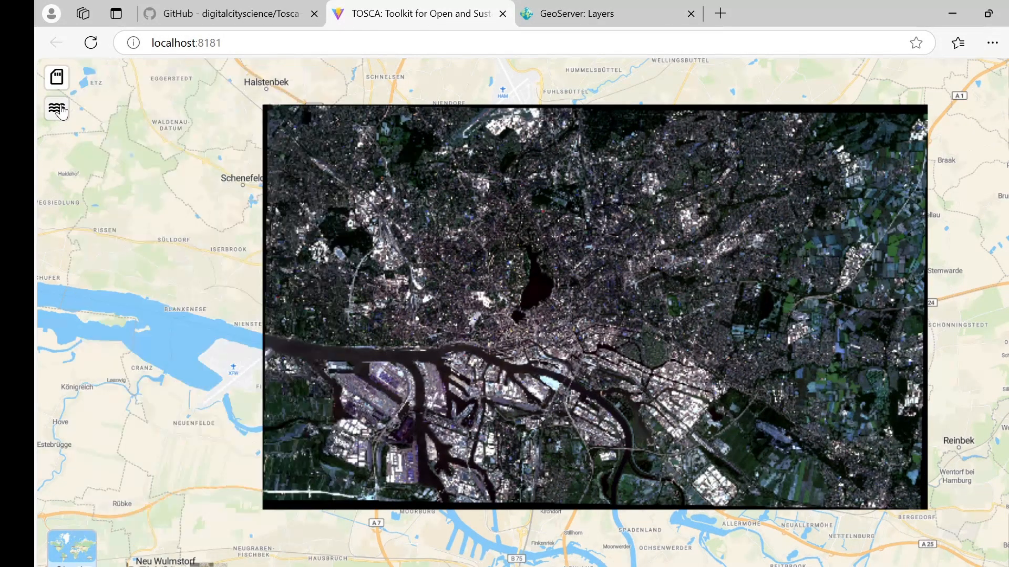
Step: Reload TOSCA and search the Raster and Vector datastores, finding Hamburg SRTM Elevation under Vector
click(91, 43)
click(120, 168)
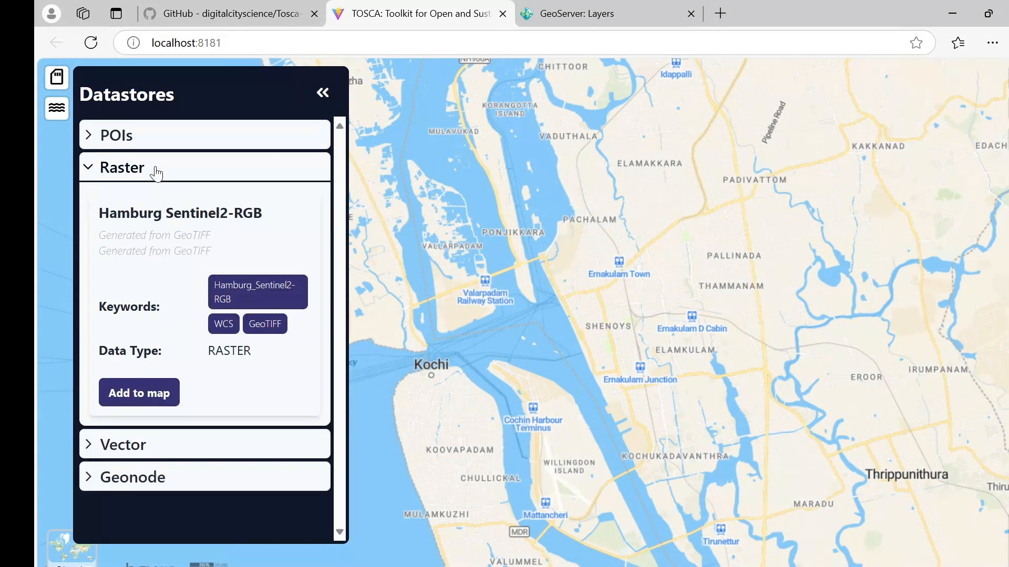
click(156, 173)
click(159, 177)
click(200, 175)
click(189, 204)
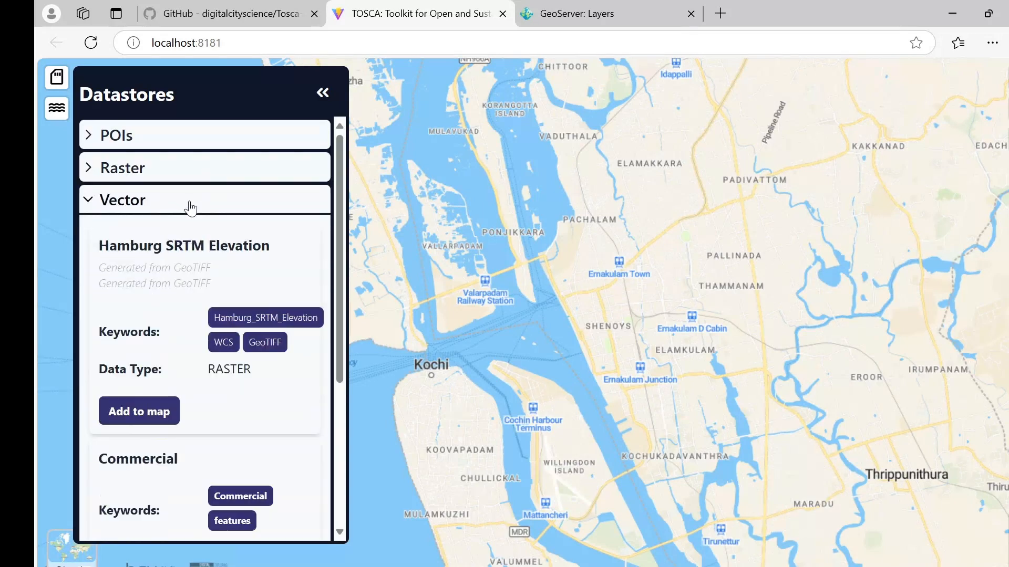
scroll(171, 236, down, 1)
scroll(170, 236, up, 1)
click(180, 194)
Step: Change the Hamburg_SRTM_Elevation store's workspace from vector to raster and save it
click(605, 21)
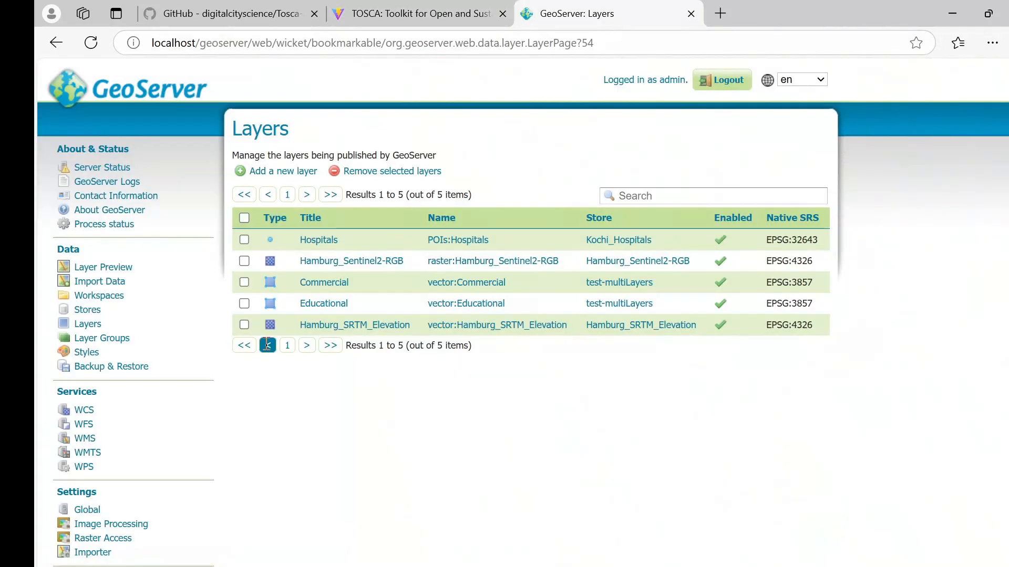
click(94, 311)
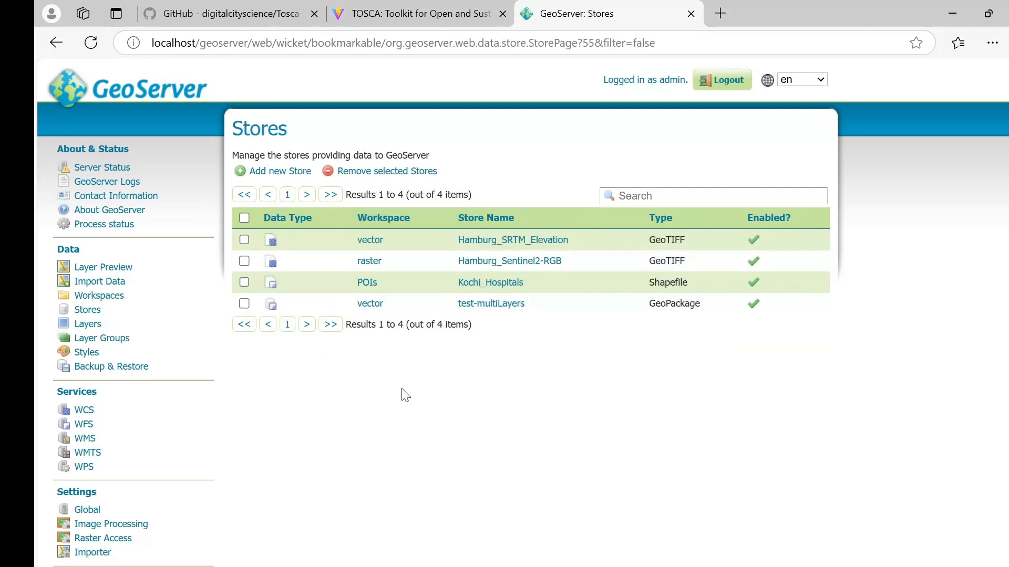
click(529, 241)
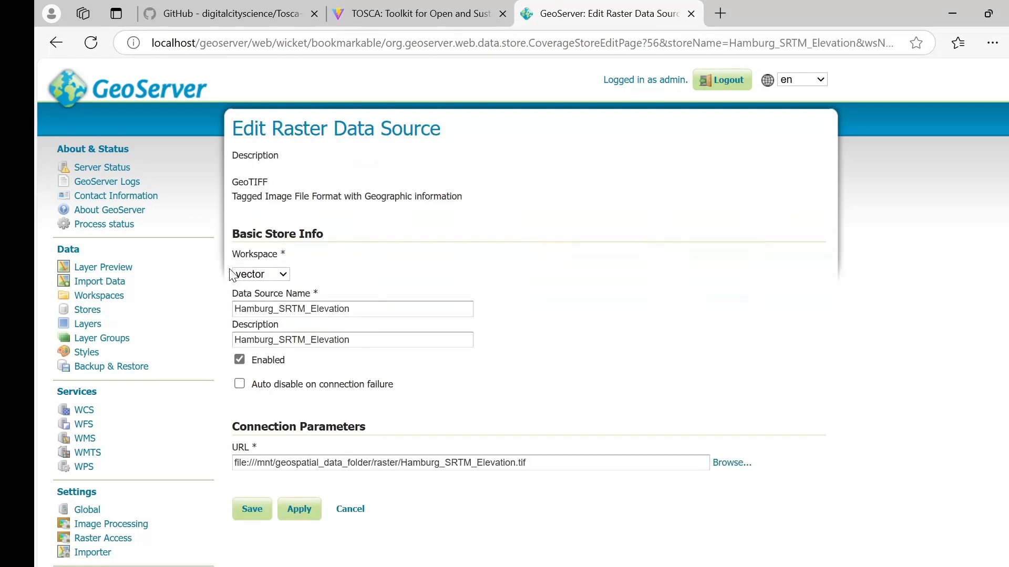
click(261, 274)
click(265, 328)
click(252, 509)
click(421, 13)
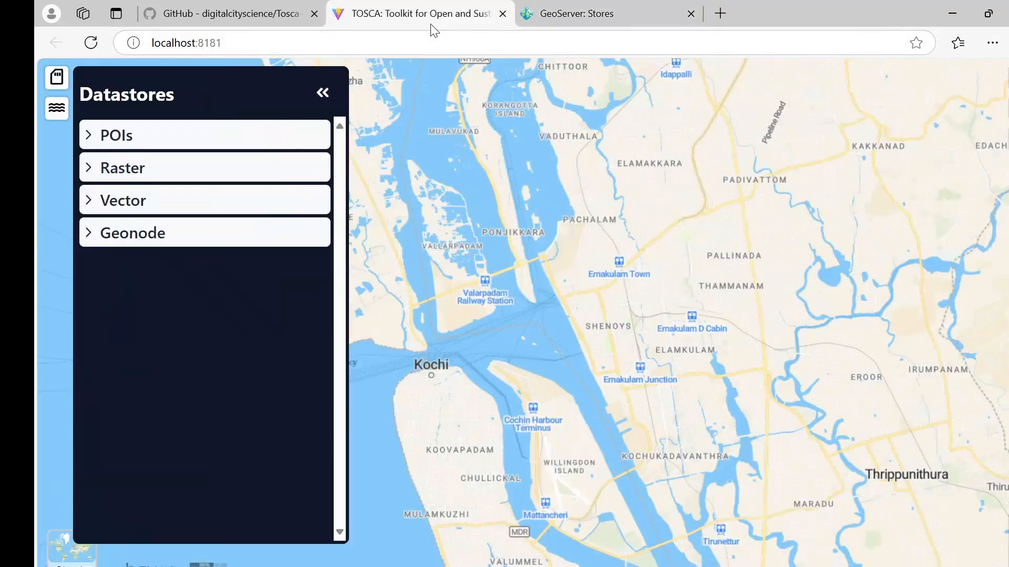
Step: Reload TOSCA, add Hamburg SRTM Elevation from the Raster datastore, and zoom to it
click(92, 43)
click(221, 174)
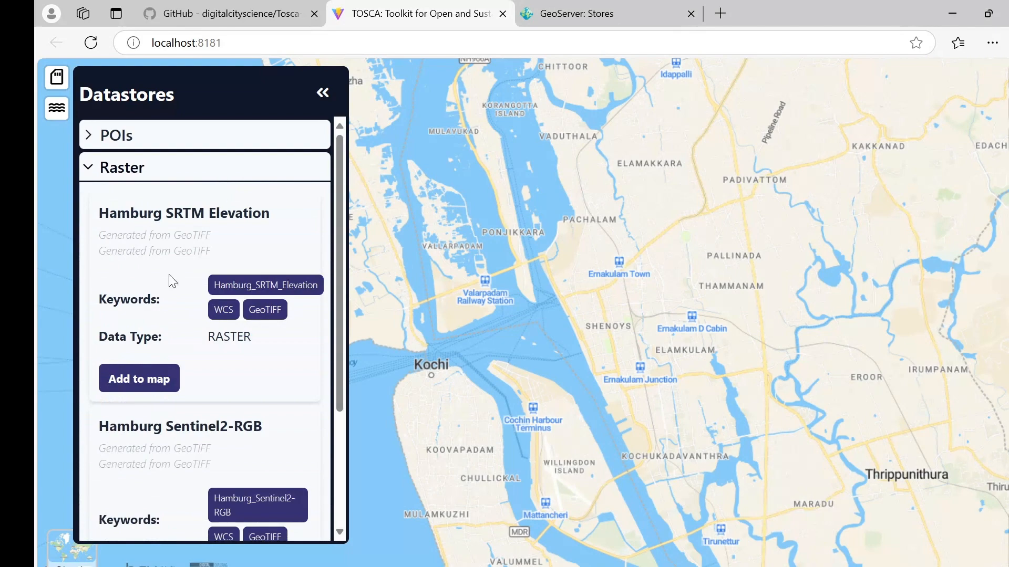
click(140, 377)
click(198, 178)
click(322, 93)
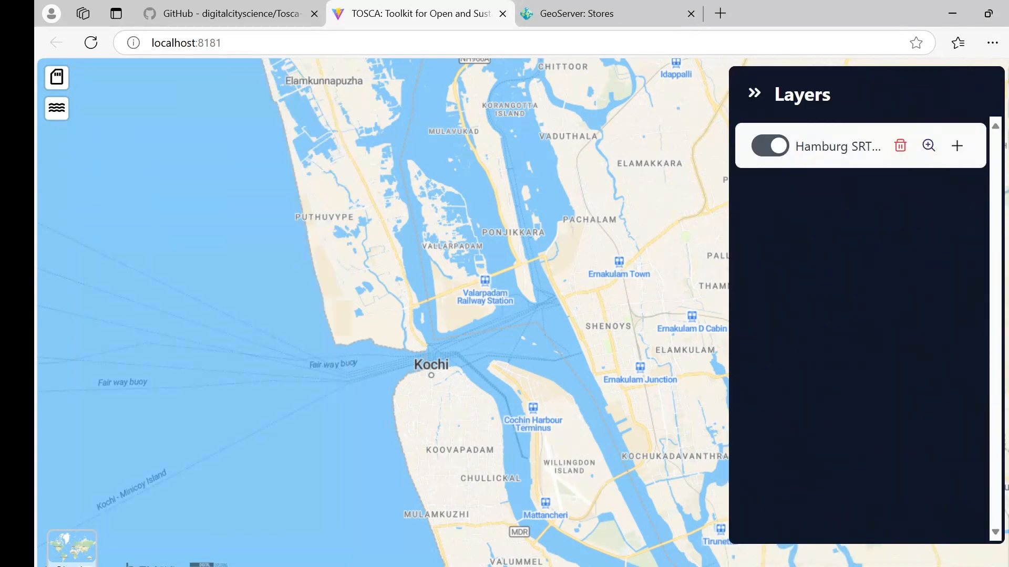
click(929, 145)
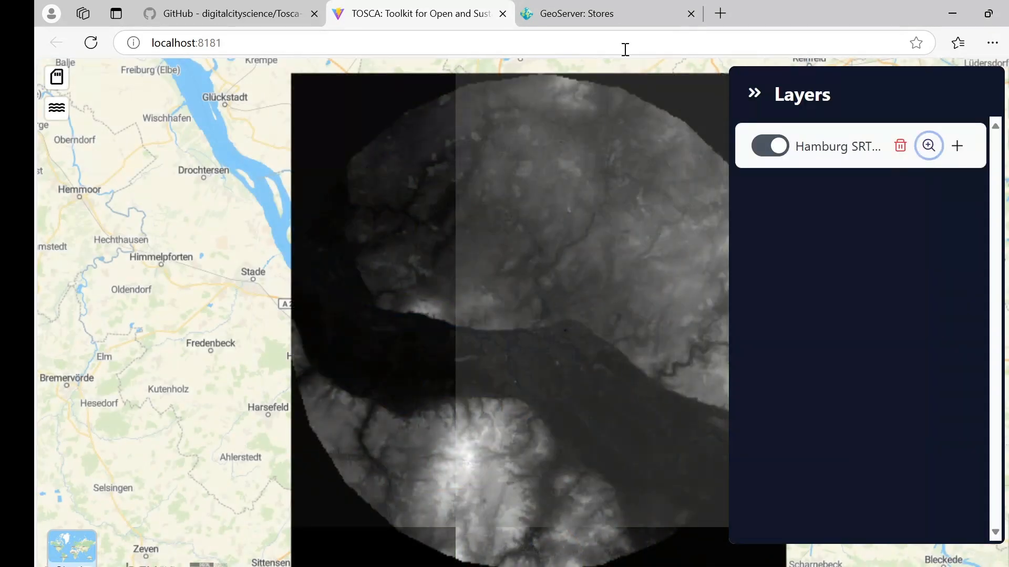
click(612, 17)
click(86, 354)
Step: Create a new style from elevation_sld.sld, validate it, and save it as elevation_sld
click(280, 169)
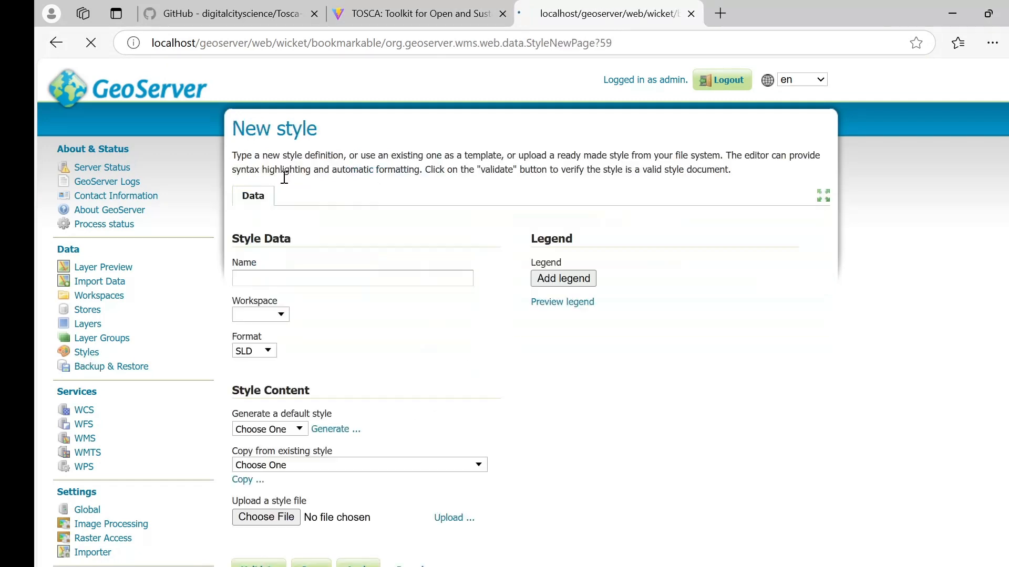
scroll(281, 363, down, 3)
click(280, 362)
click(294, 277)
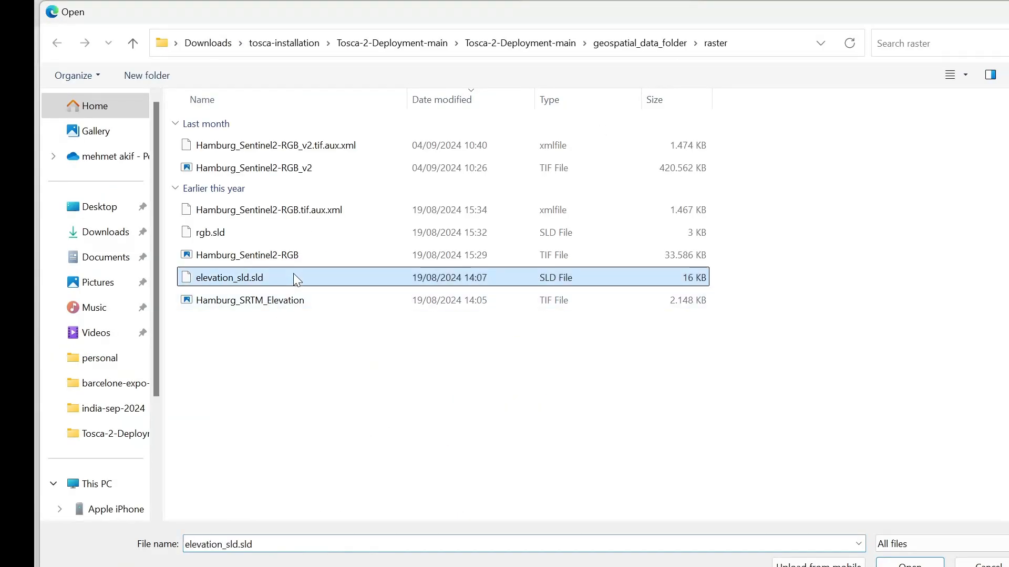
double_click(294, 277)
click(454, 361)
scroll(553, 434, down, 4)
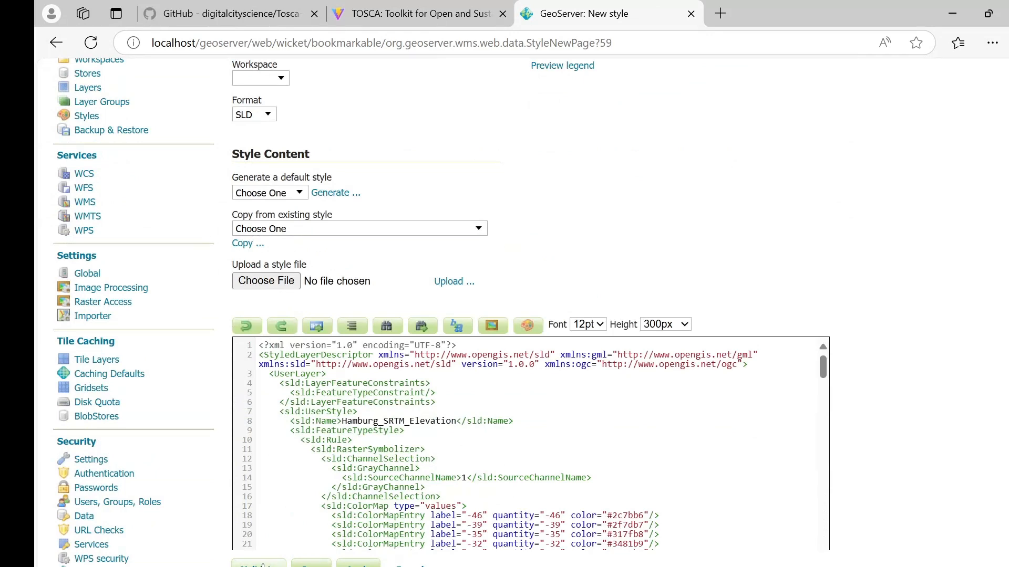
click(262, 565)
scroll(315, 420, down, 4)
click(311, 345)
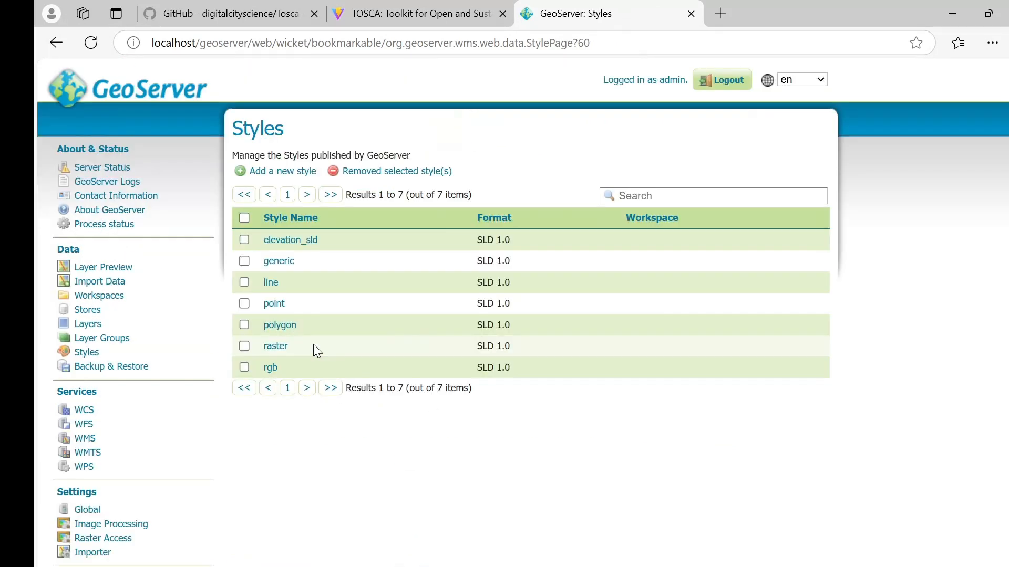
Step: Set elevation_sld as the default style of the Hamburg_SRTM_Elevation layer and save
click(87, 323)
click(457, 261)
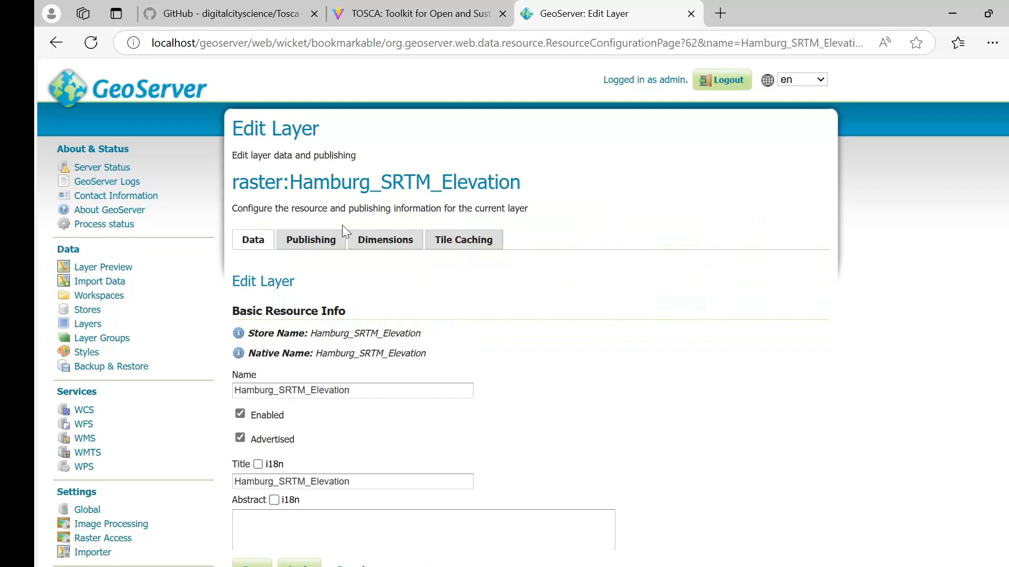
click(326, 247)
scroll(446, 349, down, 10)
click(293, 475)
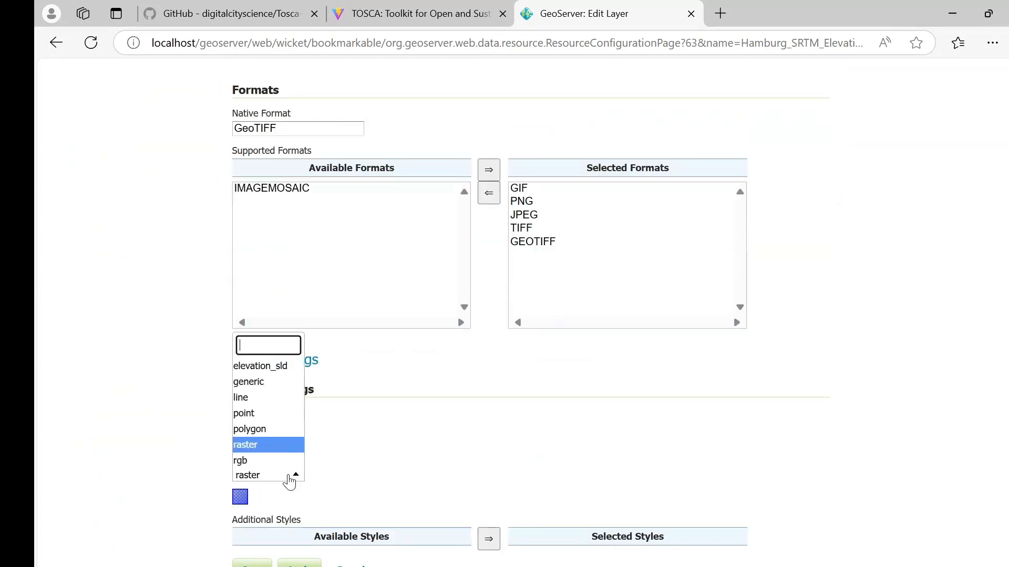
click(284, 366)
scroll(236, 352, down, 6)
click(252, 564)
Step: Remove the grey Hamburg SRTM Elevation layer from the TOSCA map
click(429, 14)
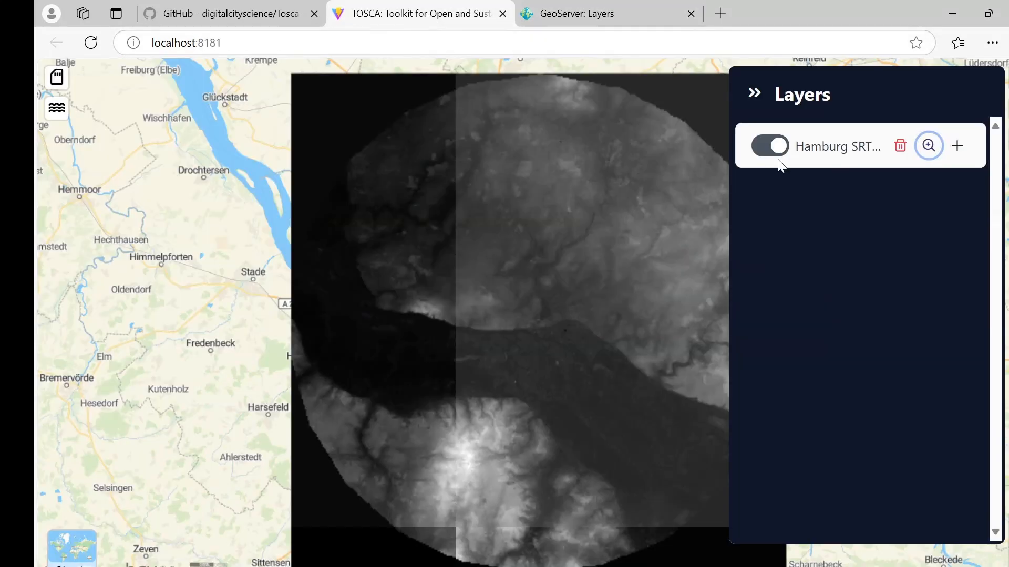
click(900, 146)
click(487, 371)
Step: Re-add Hamburg SRTM Elevation from the Raster datastore, now shown in blue-to-red colour
click(57, 77)
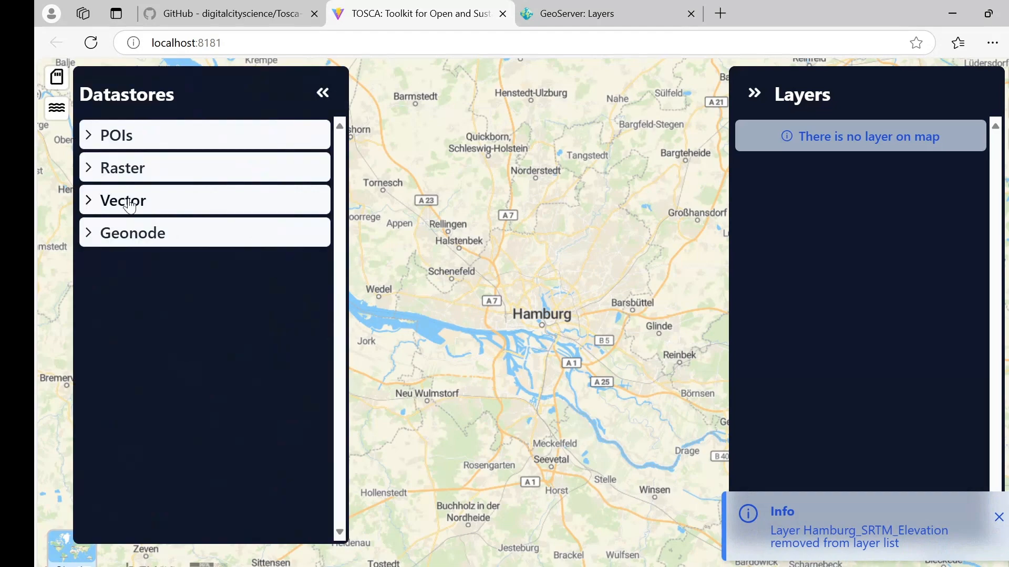
click(150, 168)
click(136, 376)
click(203, 175)
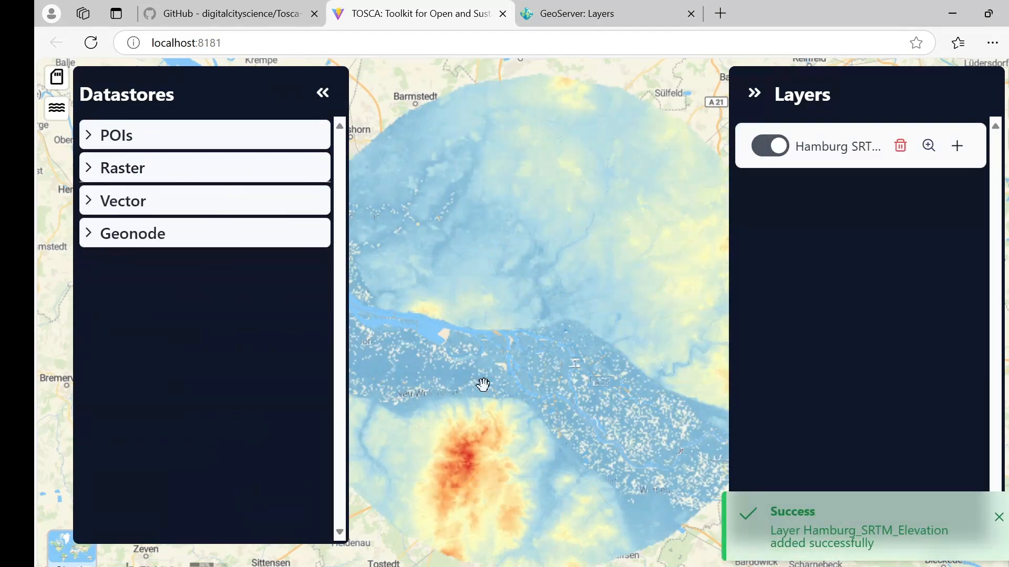
scroll(496, 384, down, 2)
click(322, 93)
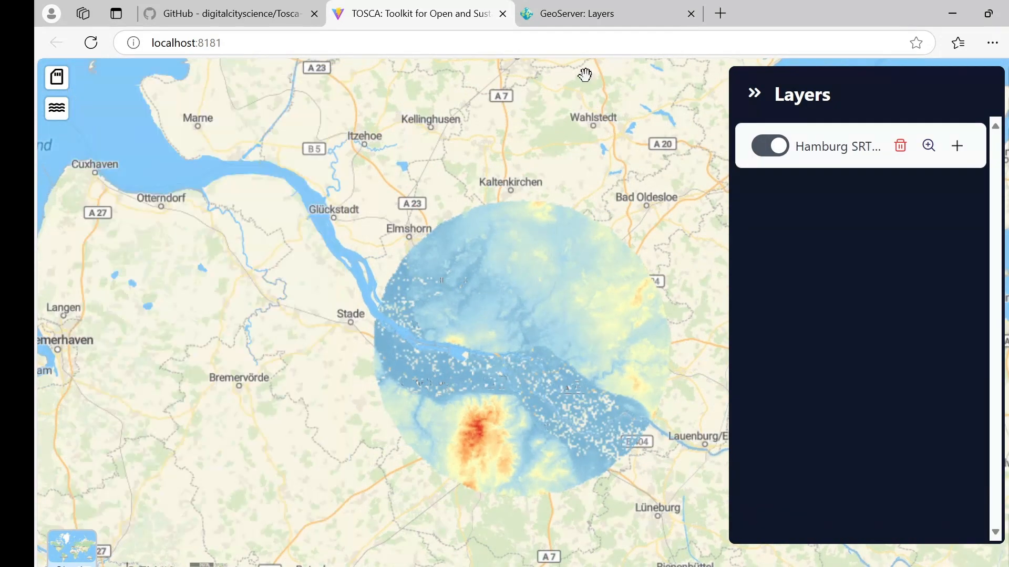
click(756, 93)
scroll(531, 383, up, 1)
scroll(531, 383, up, 2)
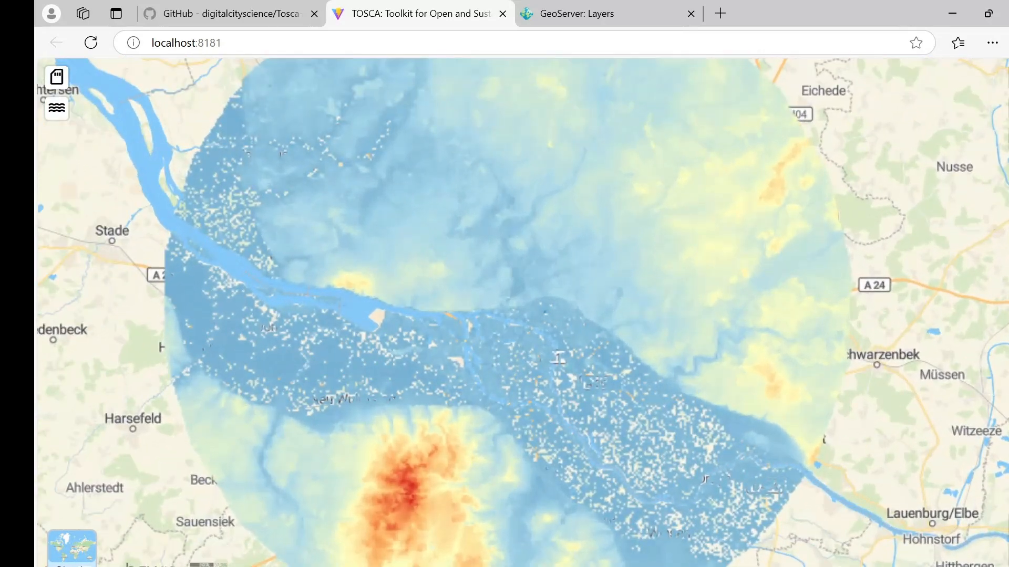